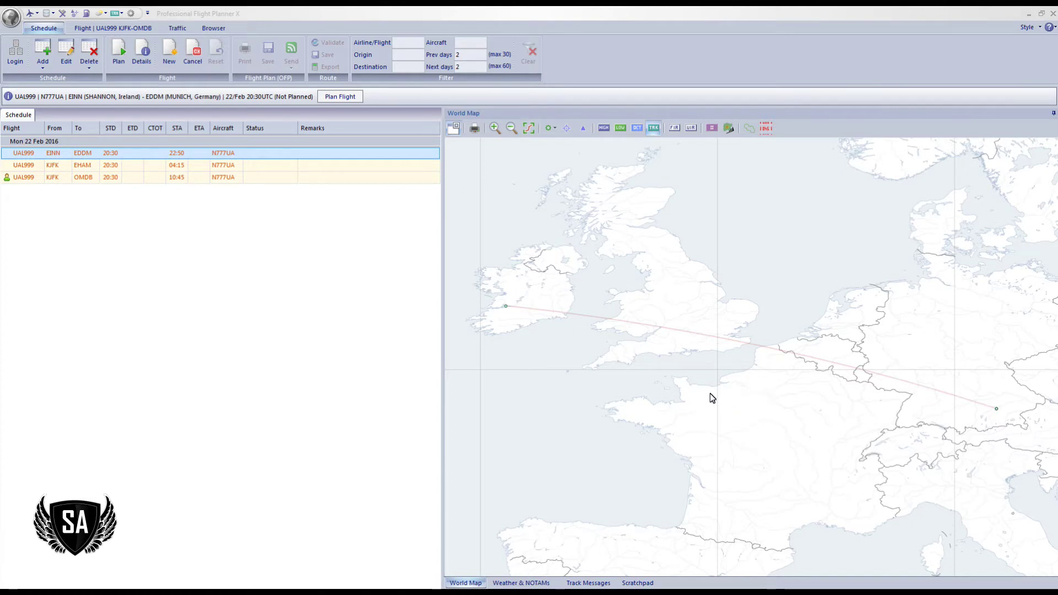
Compare the map routes of the scheduled KJFK–EHAM, KJFK–OMDB and EINN–EDDM flights
click(105, 166)
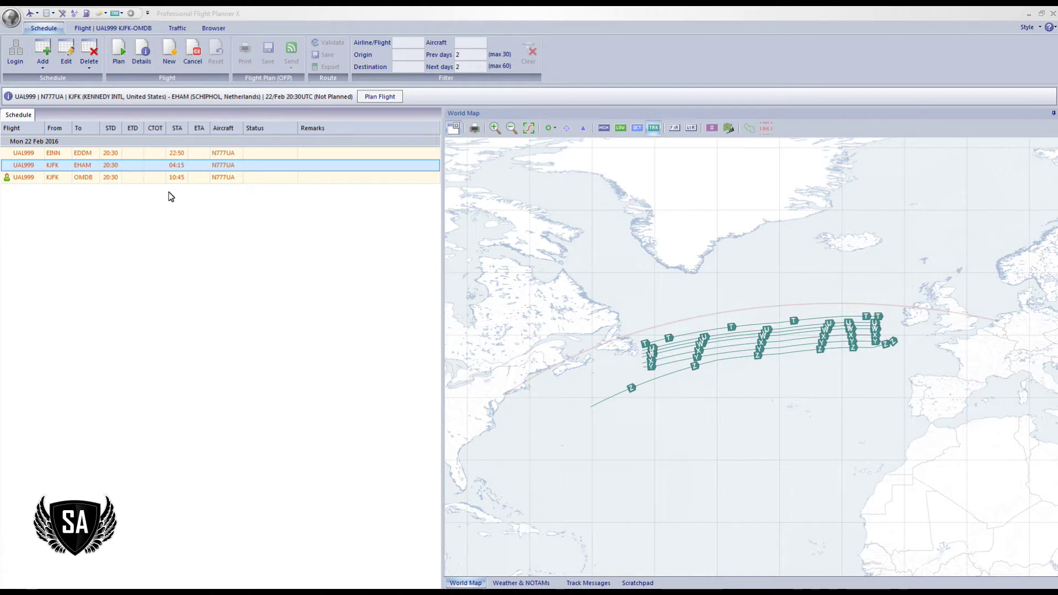
click(143, 177)
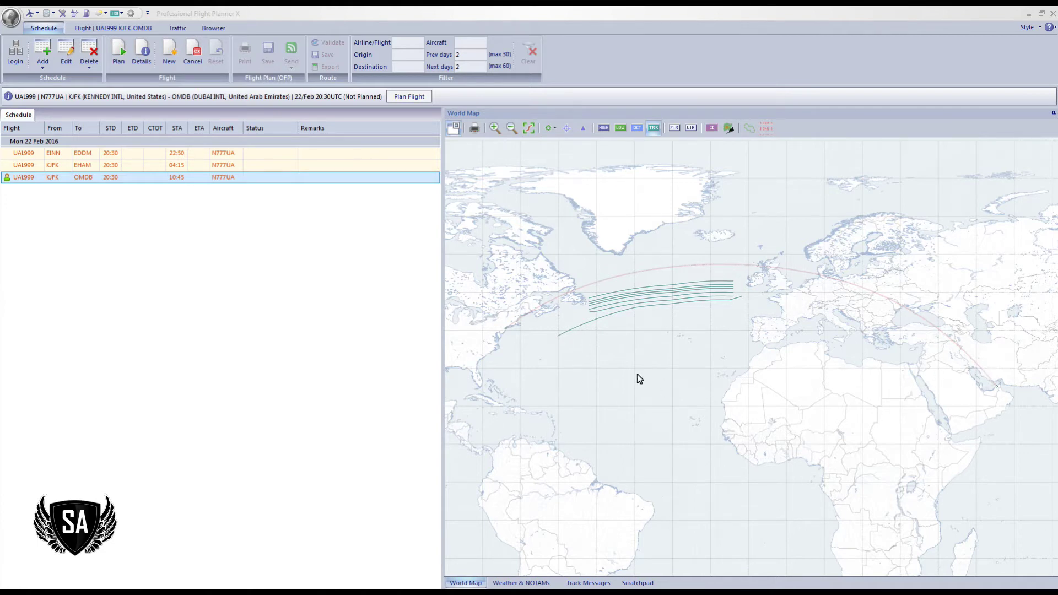
click(166, 155)
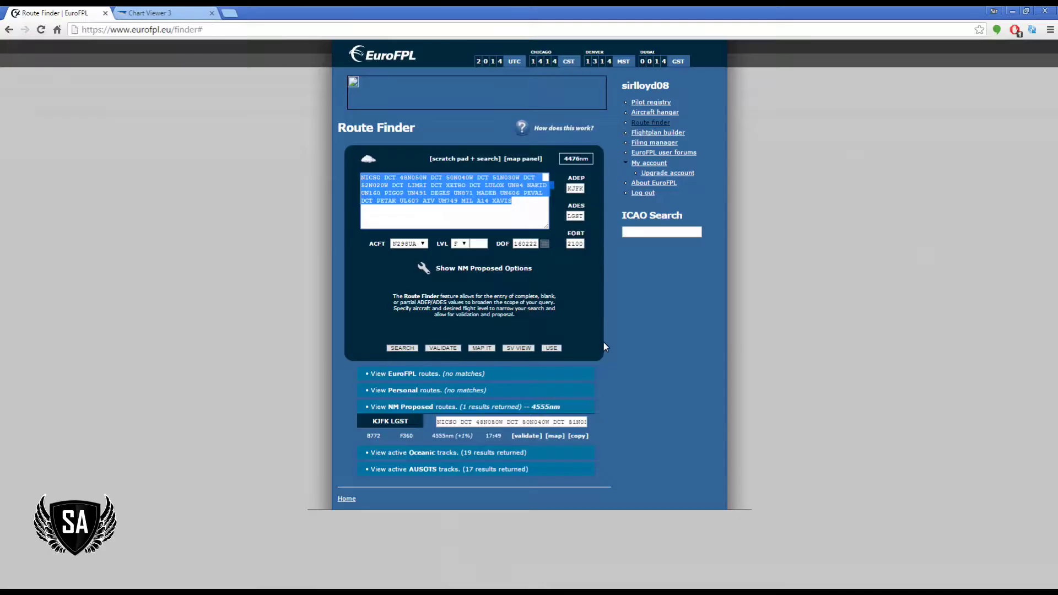
click(438, 202)
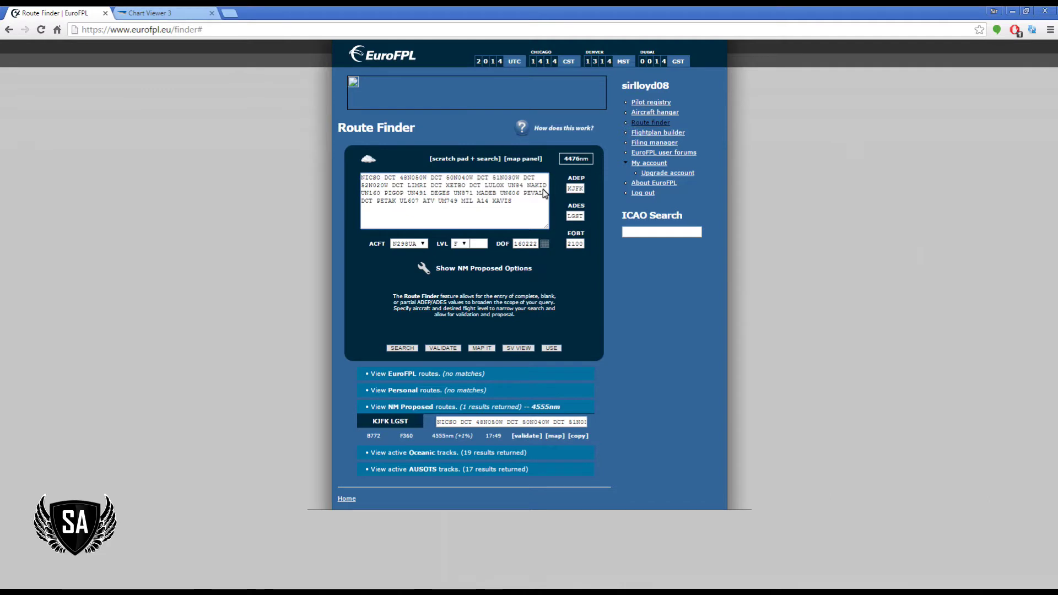
click(216, 30)
click(217, 30)
key(BackSpace)
key(BackSpace)
key(BackSpace)
key(BackSpace)
key(BackSpace)
key(BackSpace)
key(BackSpace)
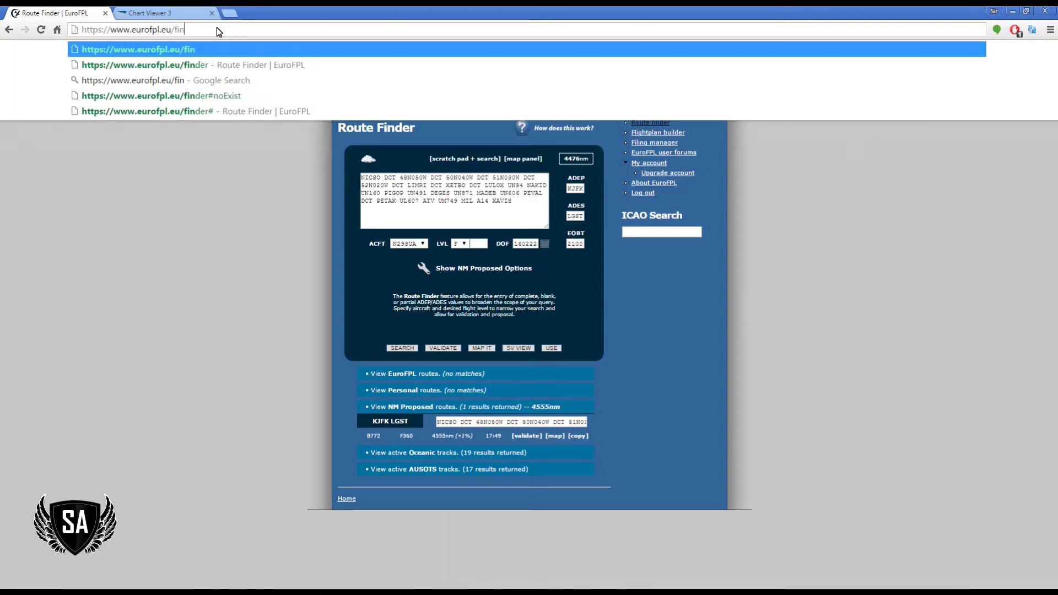
key(BackSpace)
key(Return)
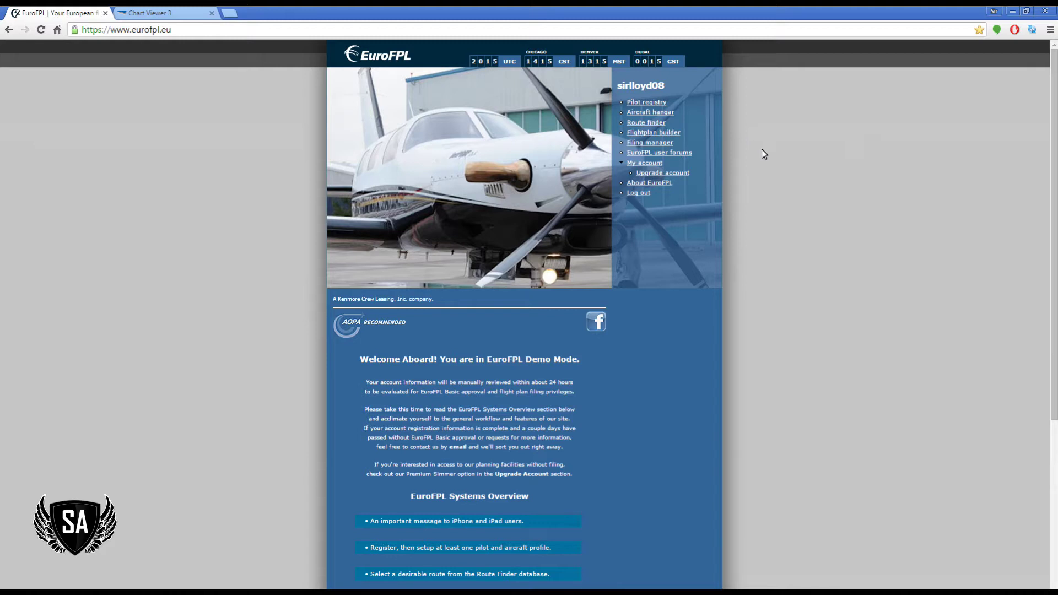
Load the stored aircraft N298UA in the Aircraft Hangar and examine its type, equipment and cruise details
click(656, 114)
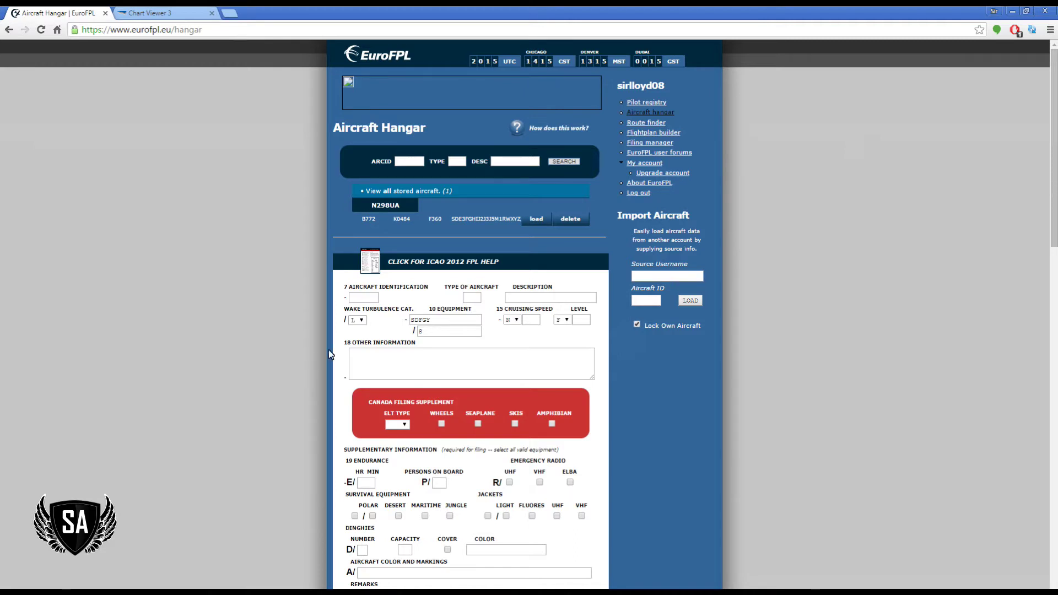
click(533, 220)
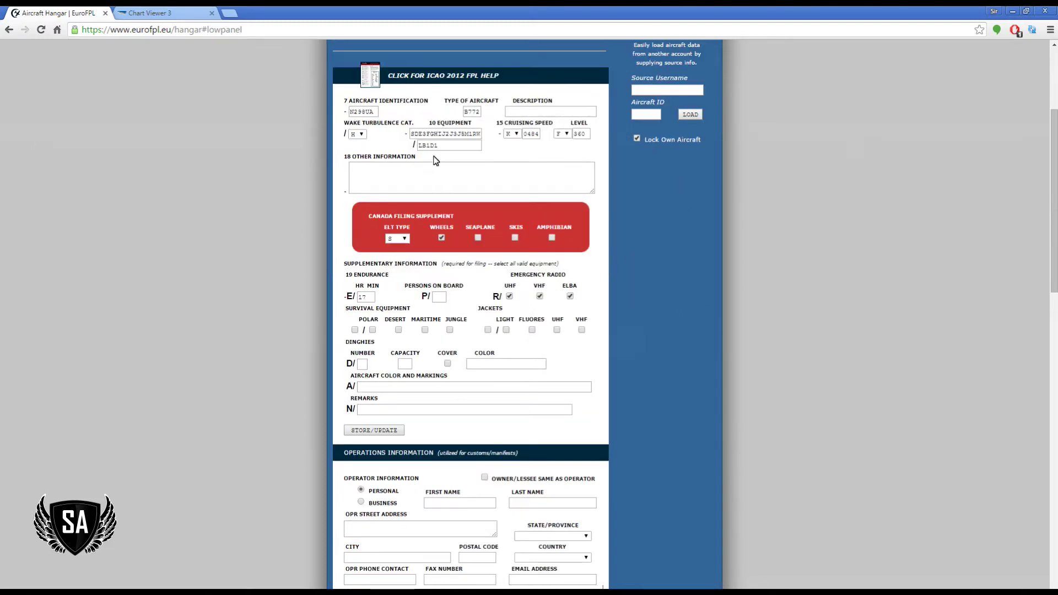
double_click(478, 167)
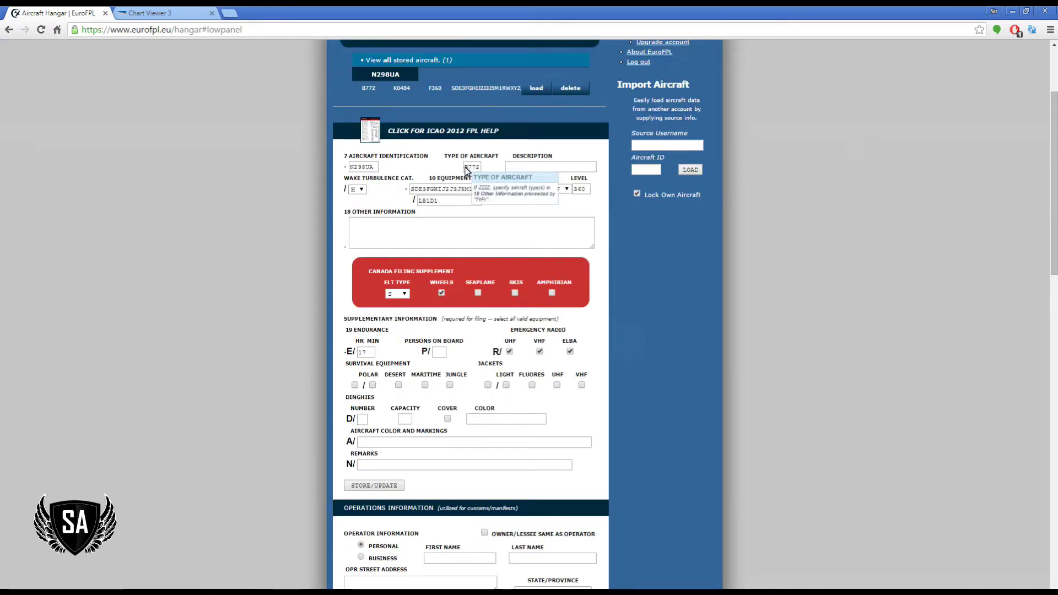
click(389, 183)
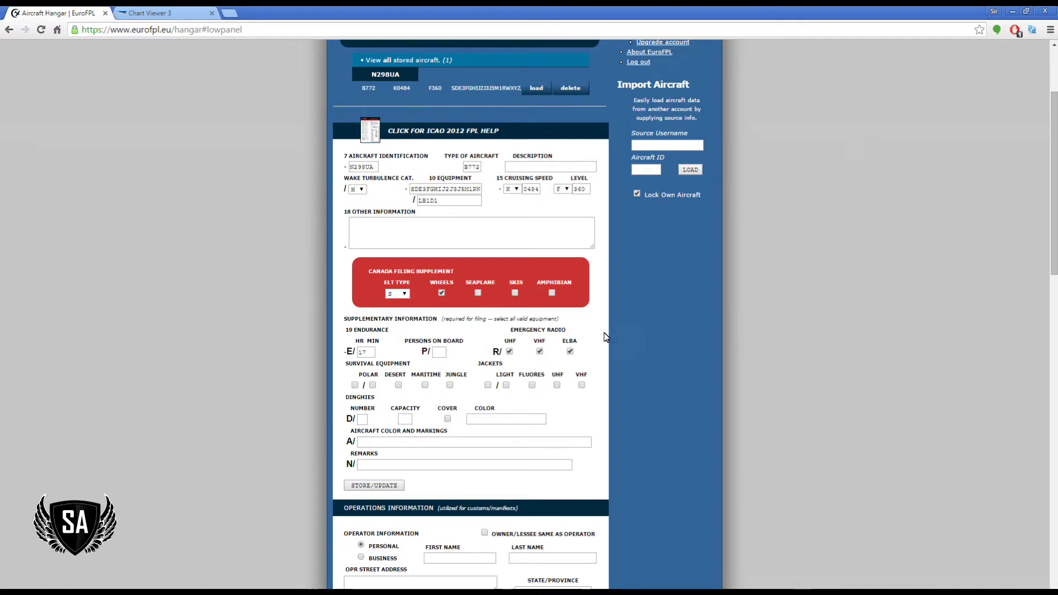
scroll(606, 338, up, 3)
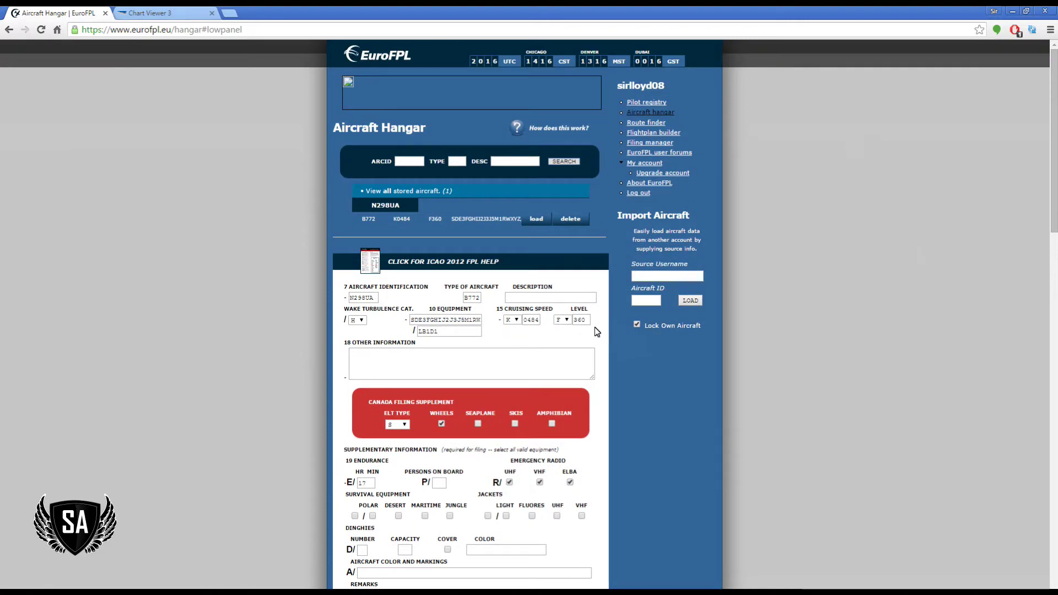
Open the Route Finder and clear the default DCT entry from the route text
click(641, 124)
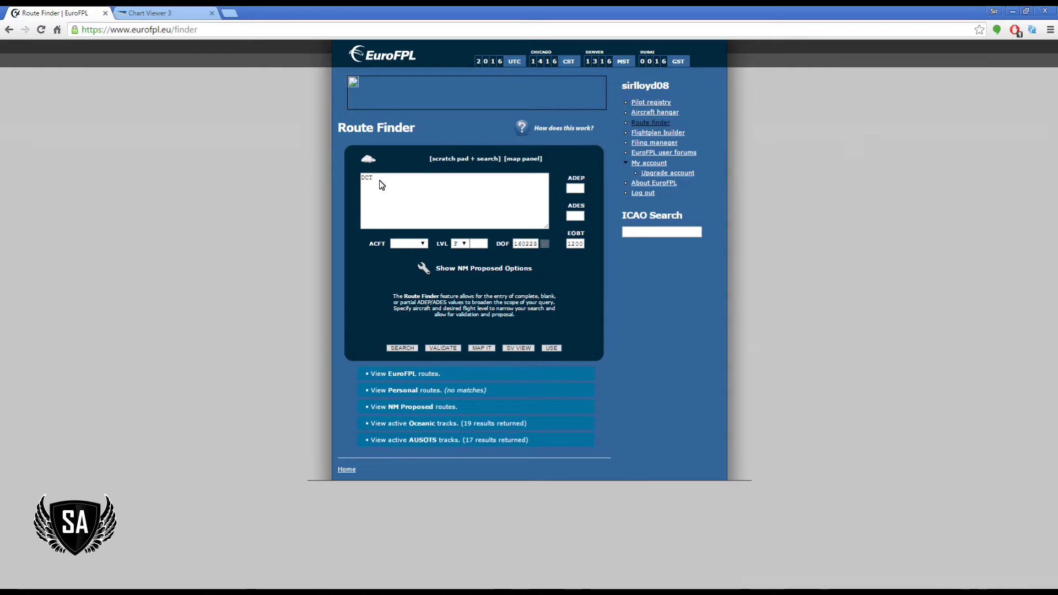
drag(380, 184, 345, 182)
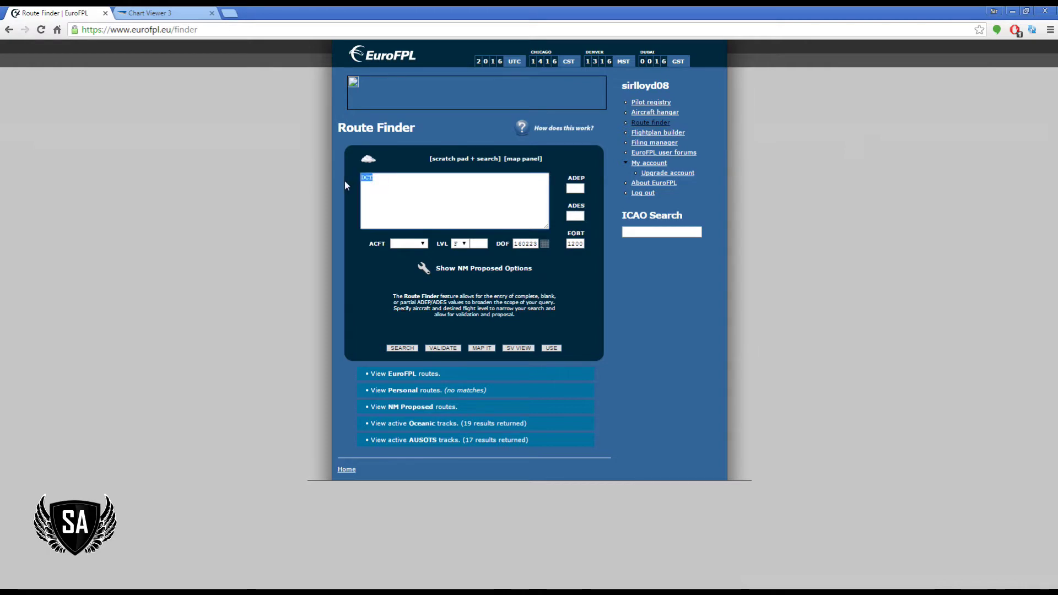
key(BackSpace)
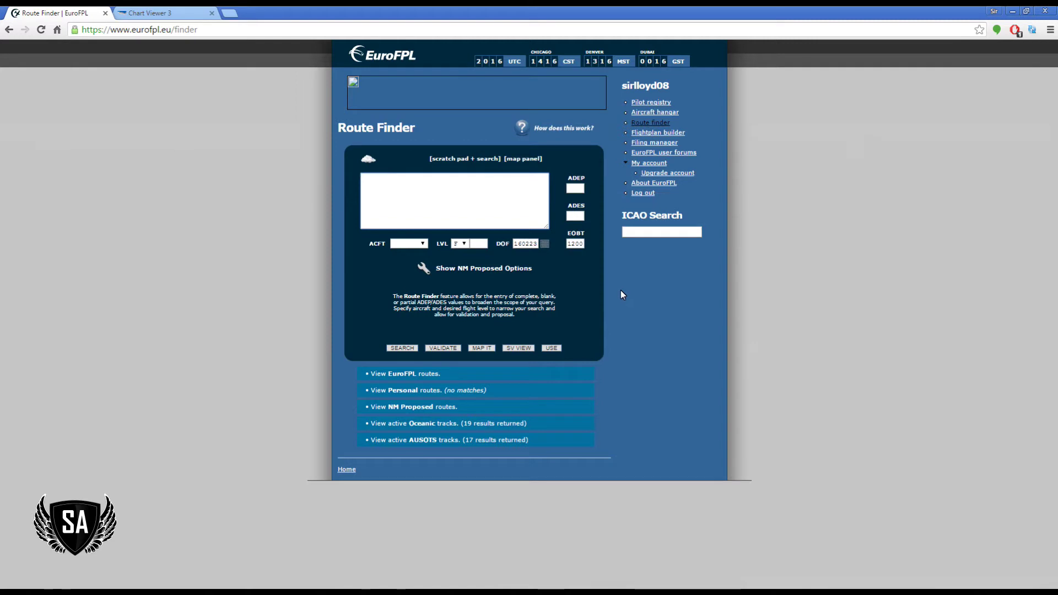
Set the departure airport to EINN, the destination to EDDM and the off-block time to 2100
click(573, 190)
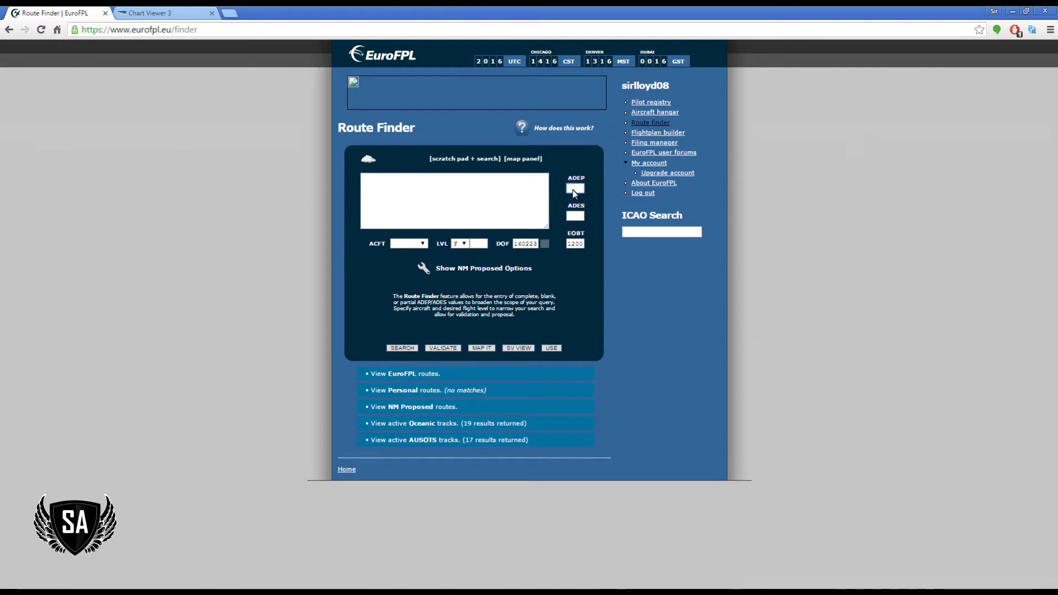
text(EINNEDDM)
key(Tab)
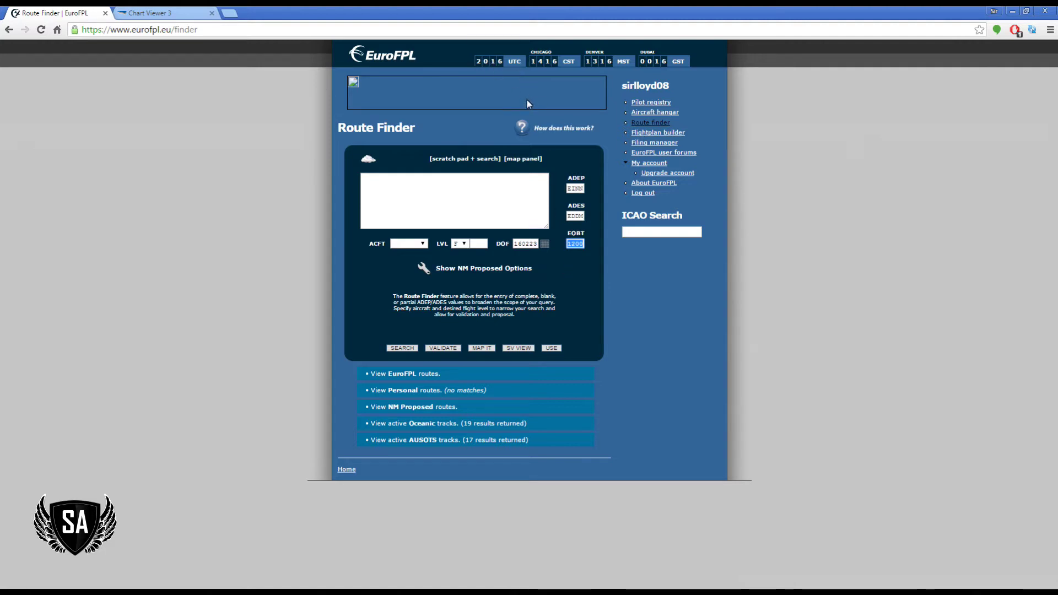
text(2100)
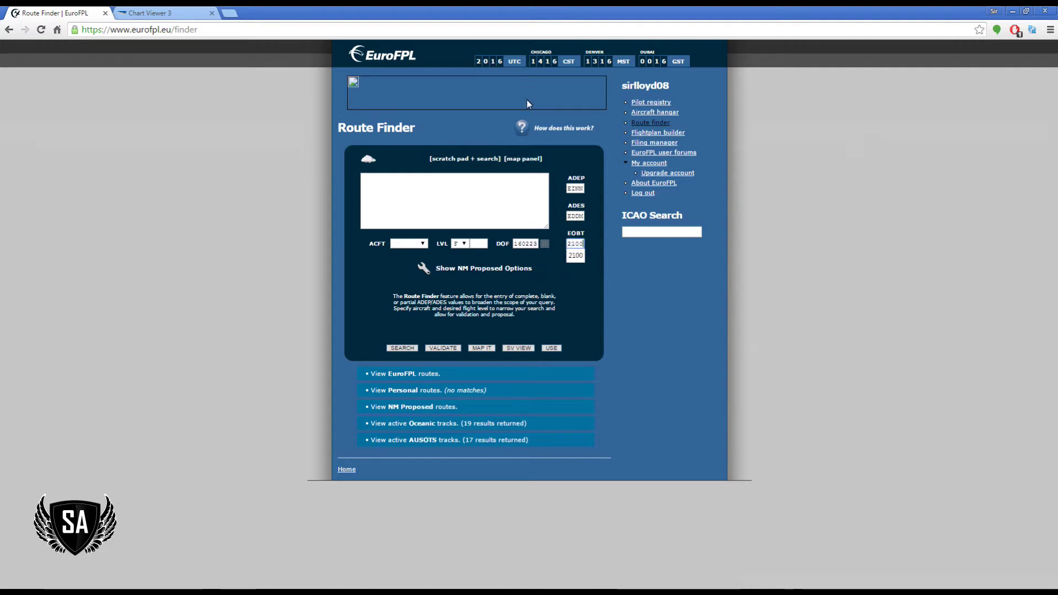
click(627, 319)
Choose aircraft N298UA for the route search and set the date of flight to 160222
click(406, 244)
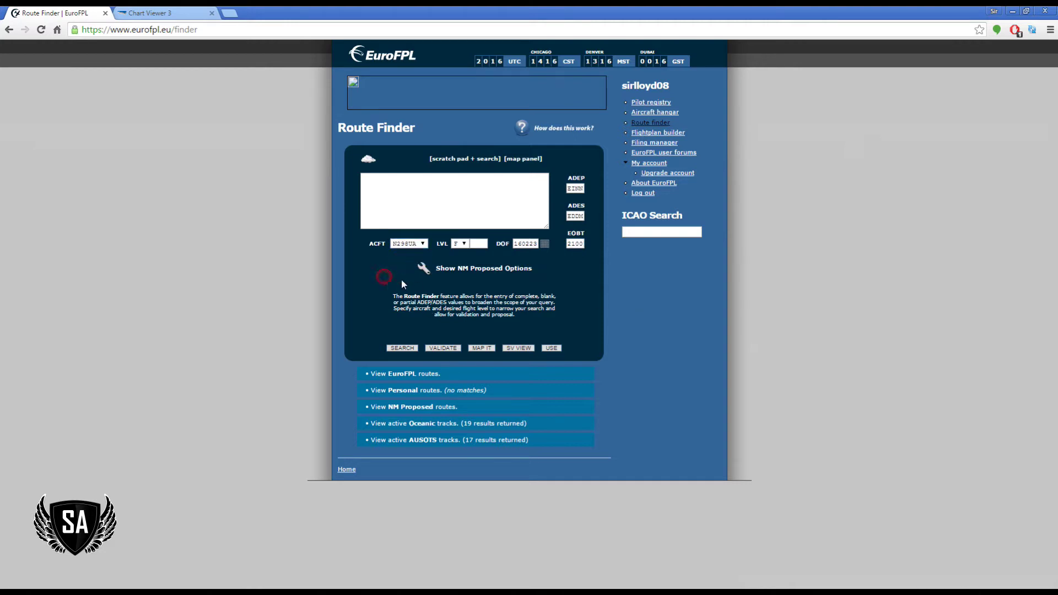
click(545, 244)
click(487, 310)
Search for EINN–EDDM routes and look through the EuroFPL routes returned
click(402, 348)
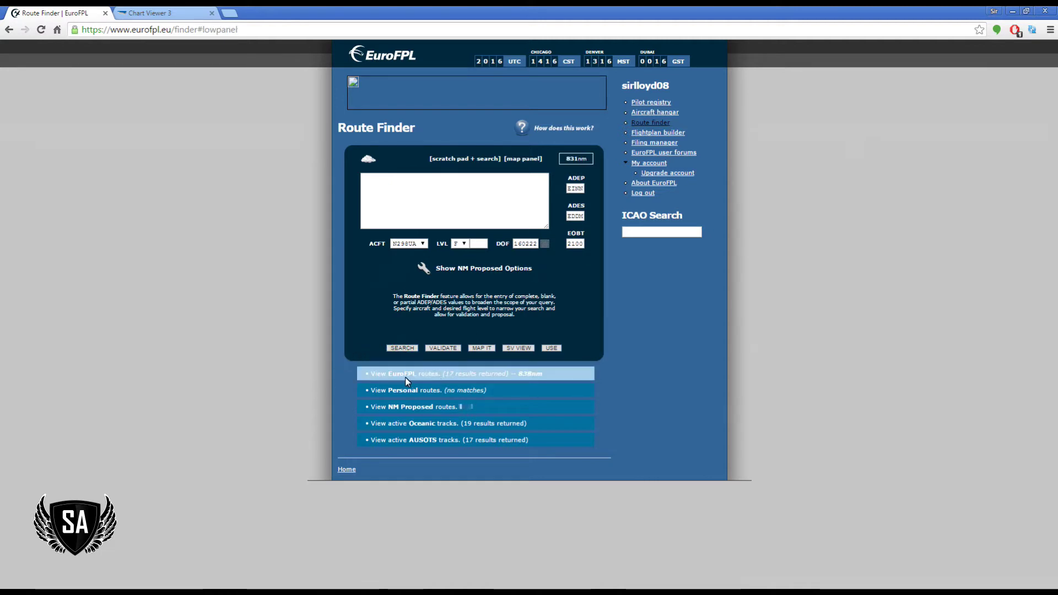
click(460, 375)
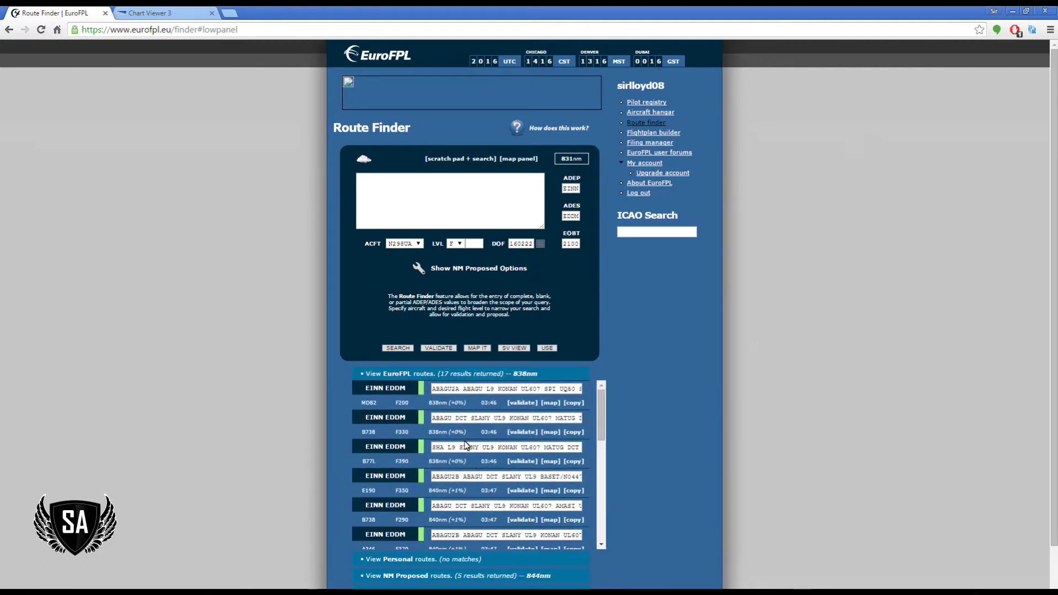
click(453, 375)
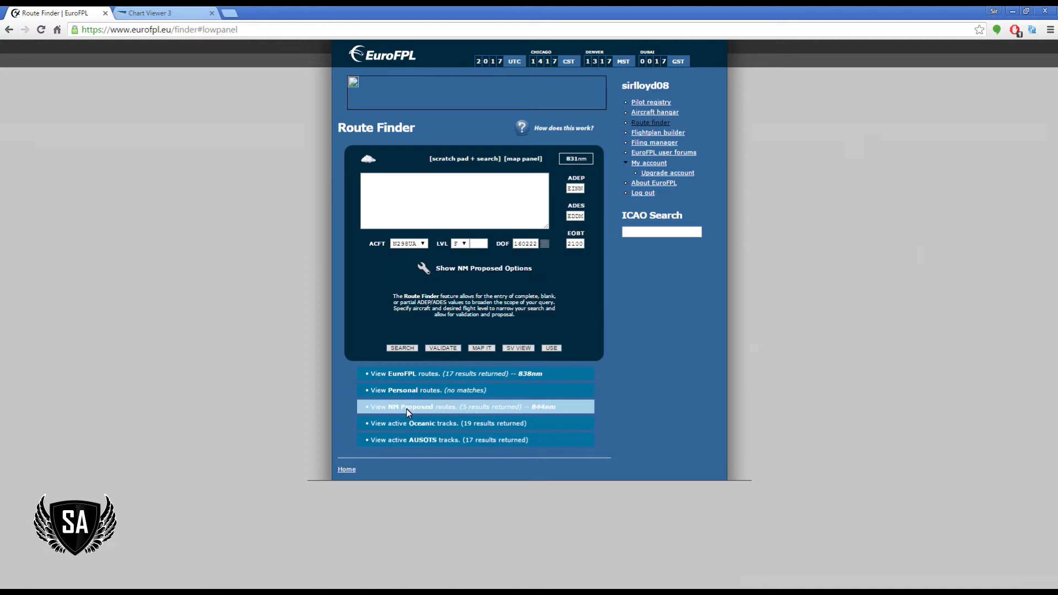
Expand the NM Proposed routes, then map and validate the first route in the list
click(487, 407)
scroll(650, 408, down, 1)
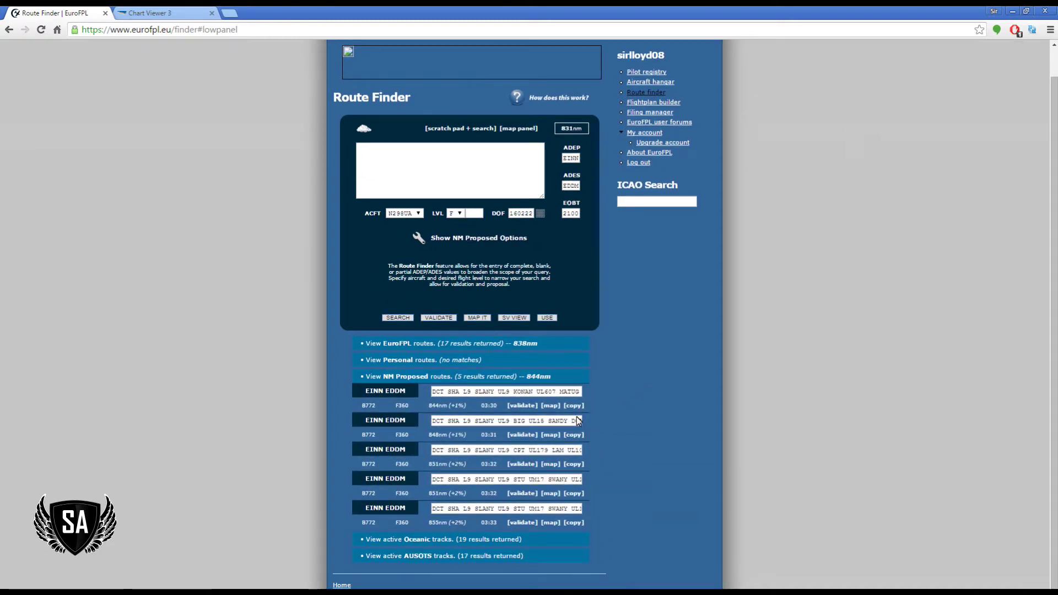
click(551, 406)
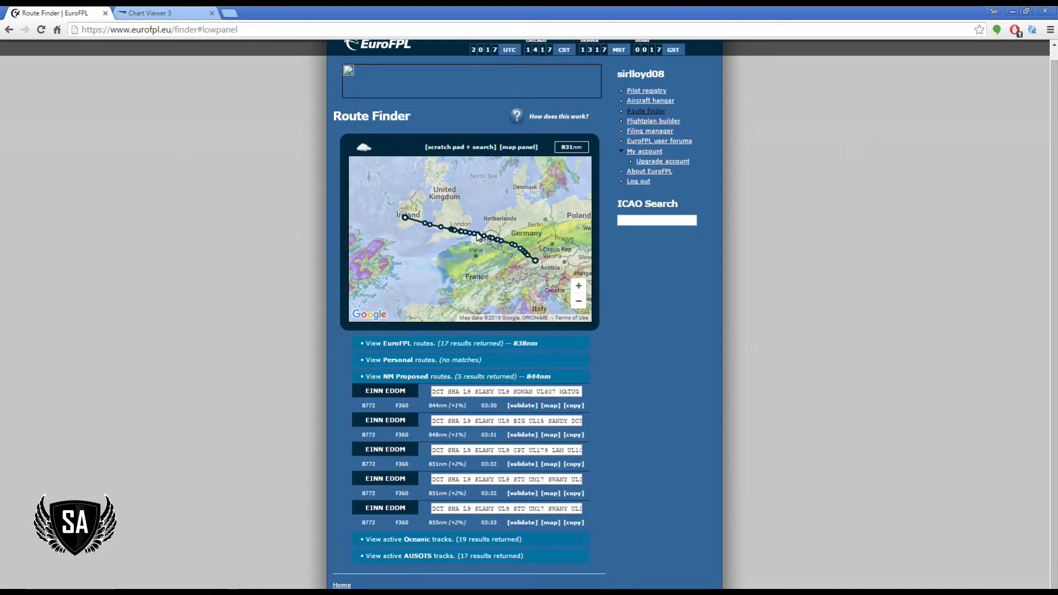
click(522, 406)
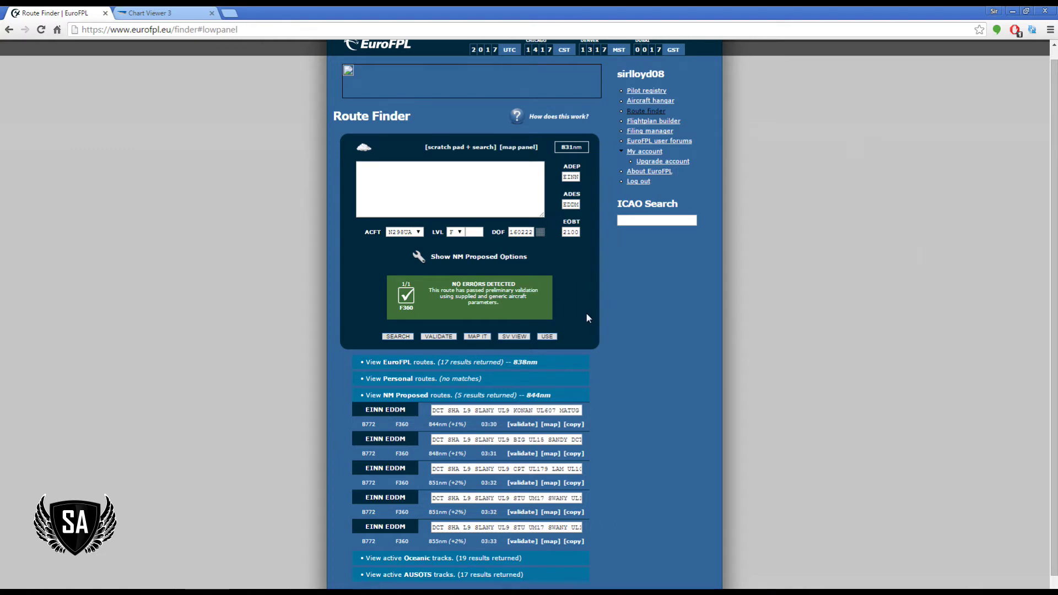
Transfer the first NM Proposed route into the Route Finder's route text and copy the full text to the clipboard
click(575, 429)
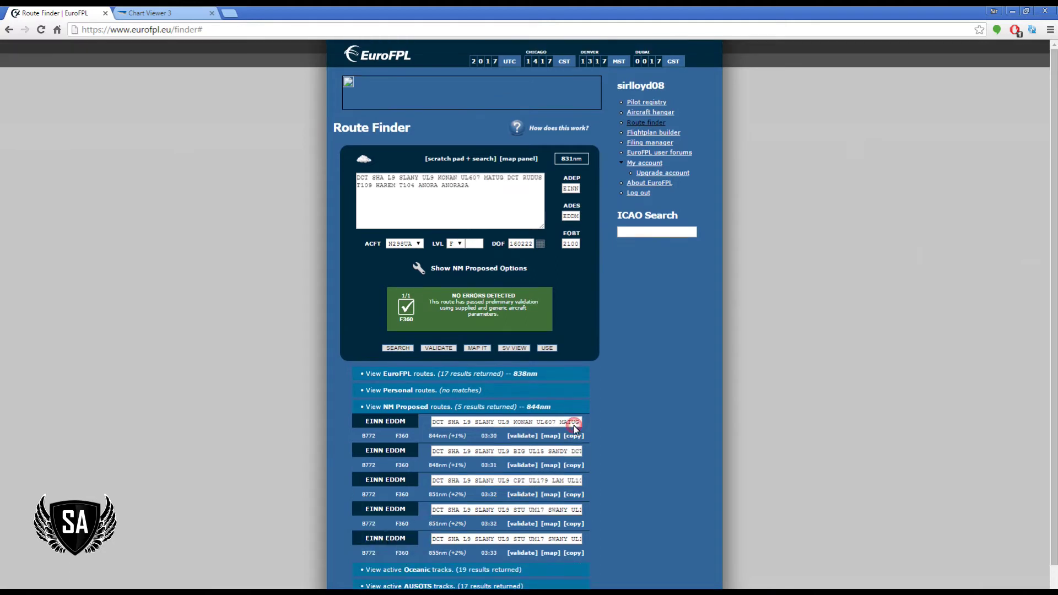
drag(475, 187, 352, 176)
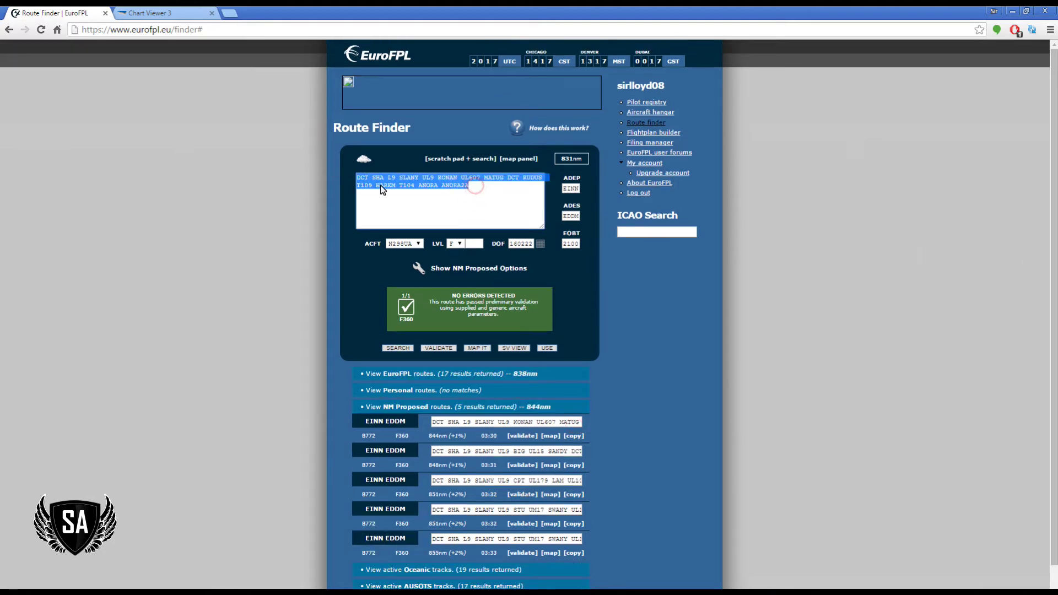
right_click(379, 181)
click(403, 203)
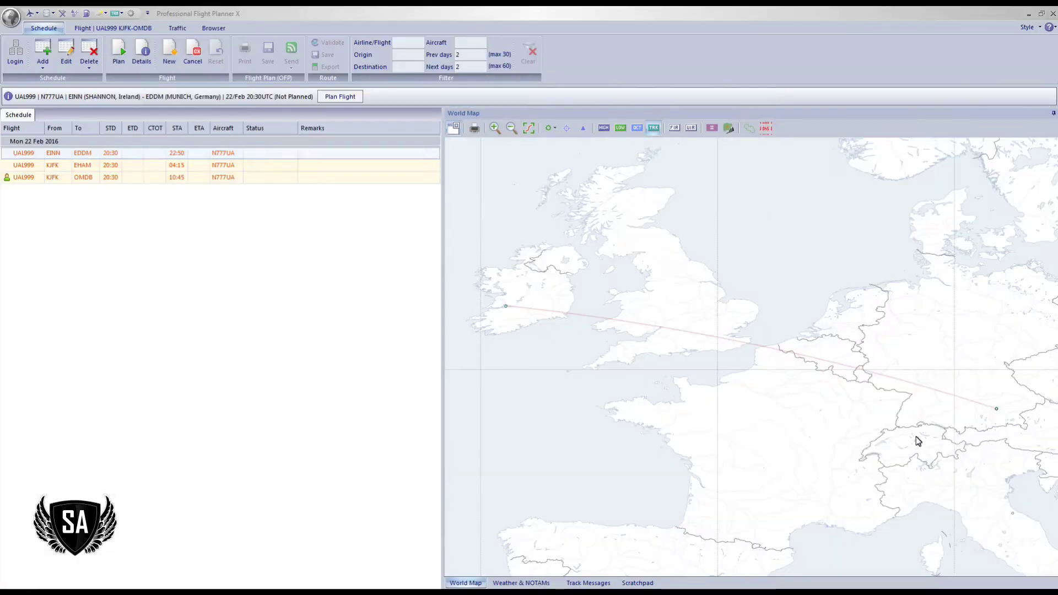
Switch to Professional Flight Planner X and start planning the EINN–EDDM flight, expanding its Route section
click(121, 154)
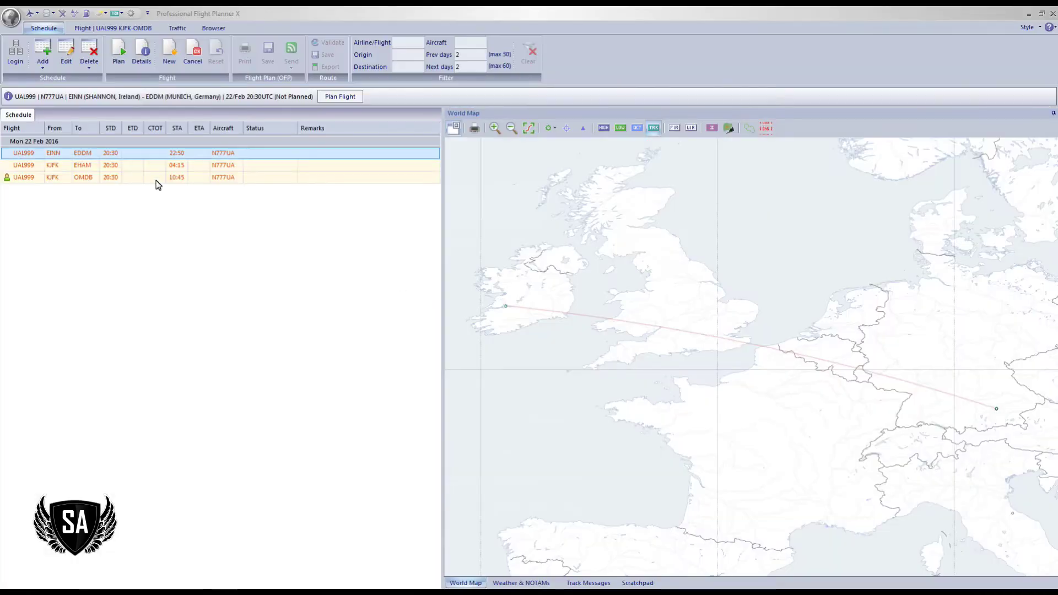
click(339, 97)
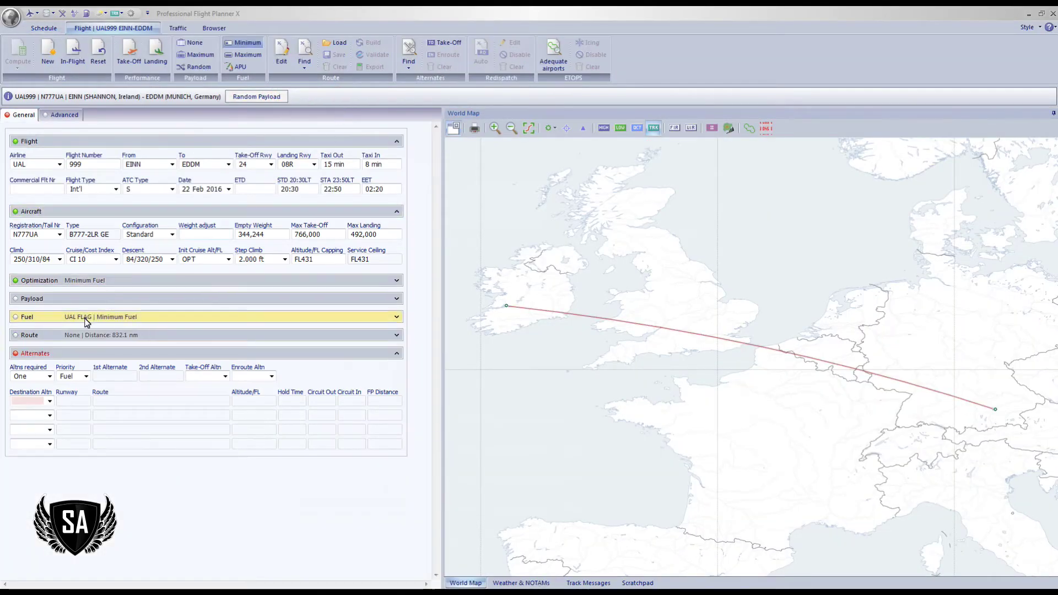
click(71, 334)
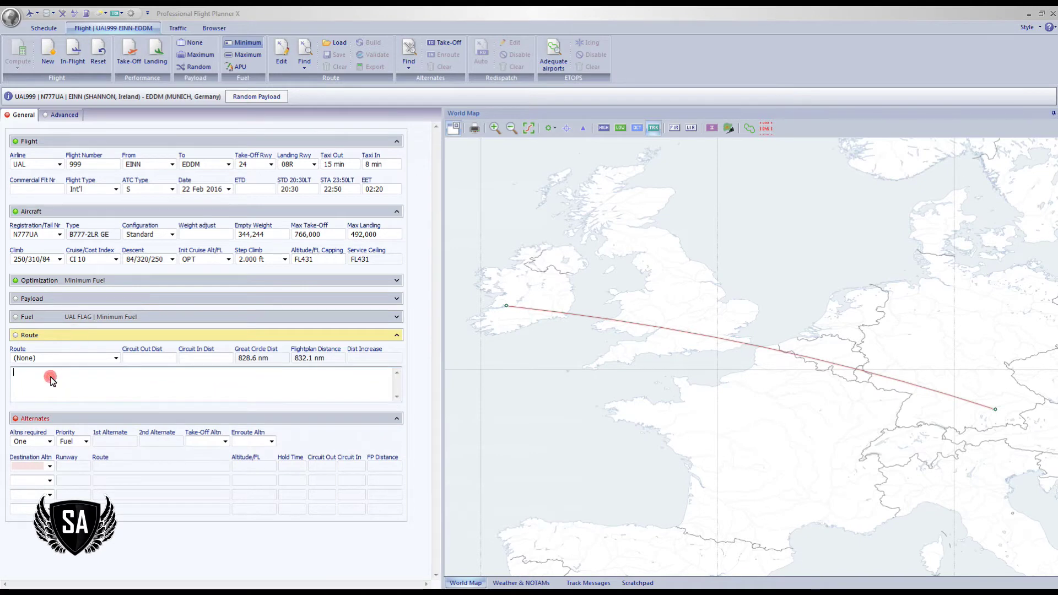
Paste the copied route into the EINN–EDDM flight's route text and build the route
right_click(50, 378)
click(77, 425)
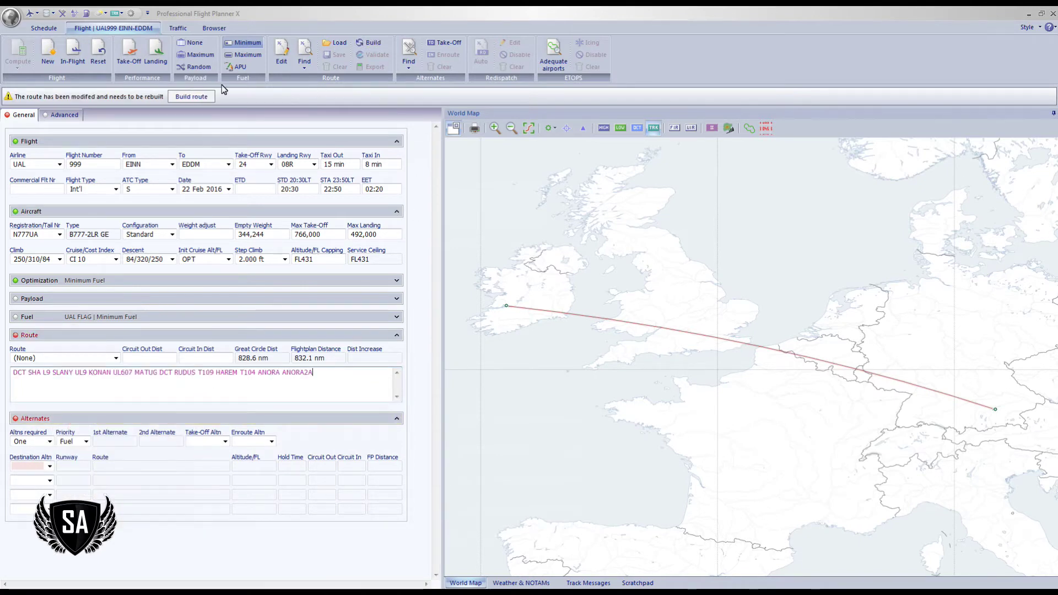
click(201, 97)
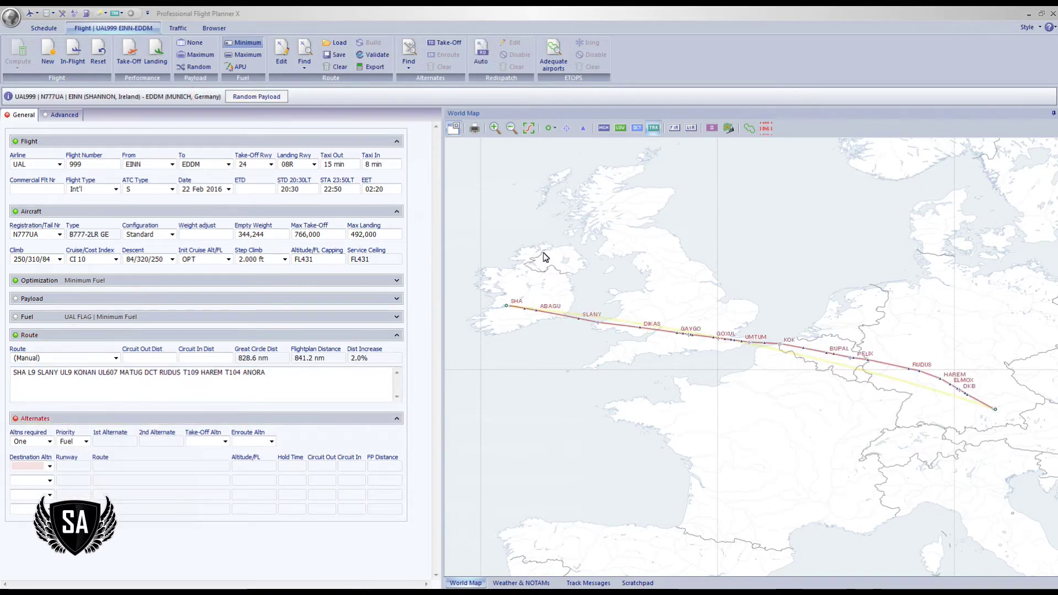
Run the CFMU validation on the EINN–EDDM flight plan and close the validation window
click(372, 55)
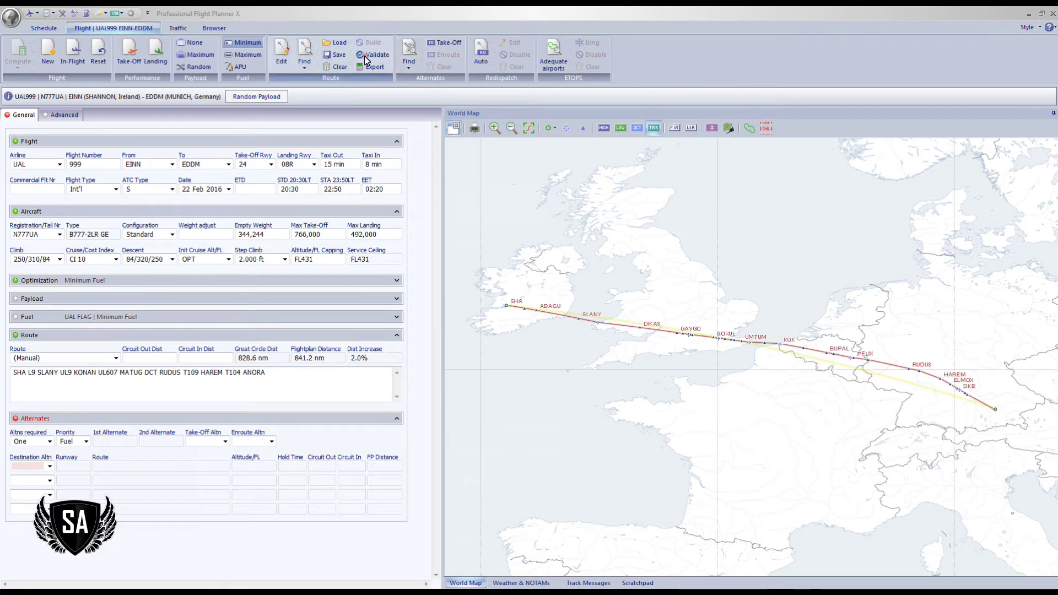
click(345, 154)
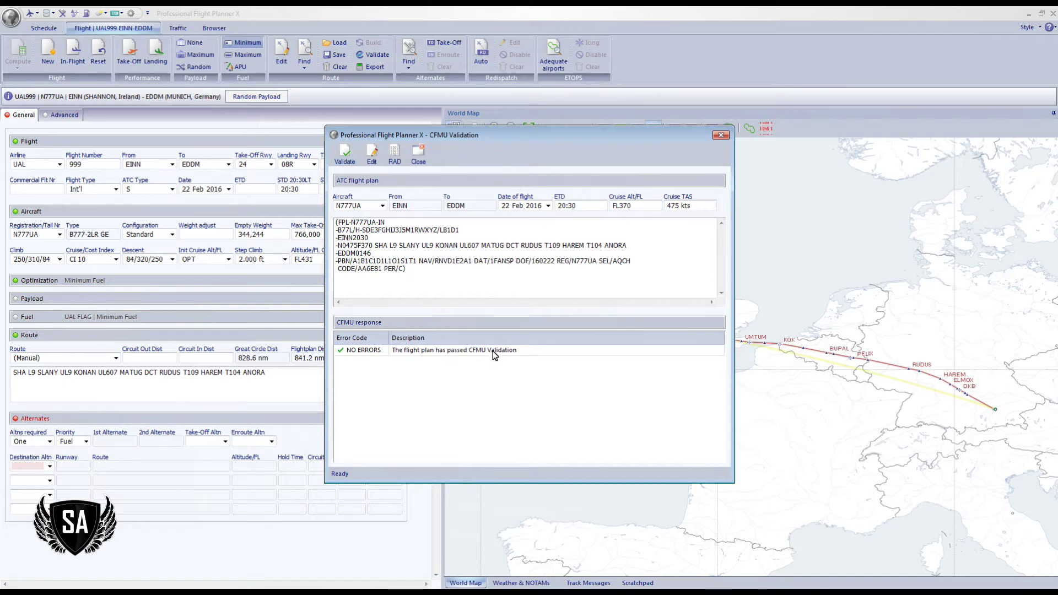
click(420, 156)
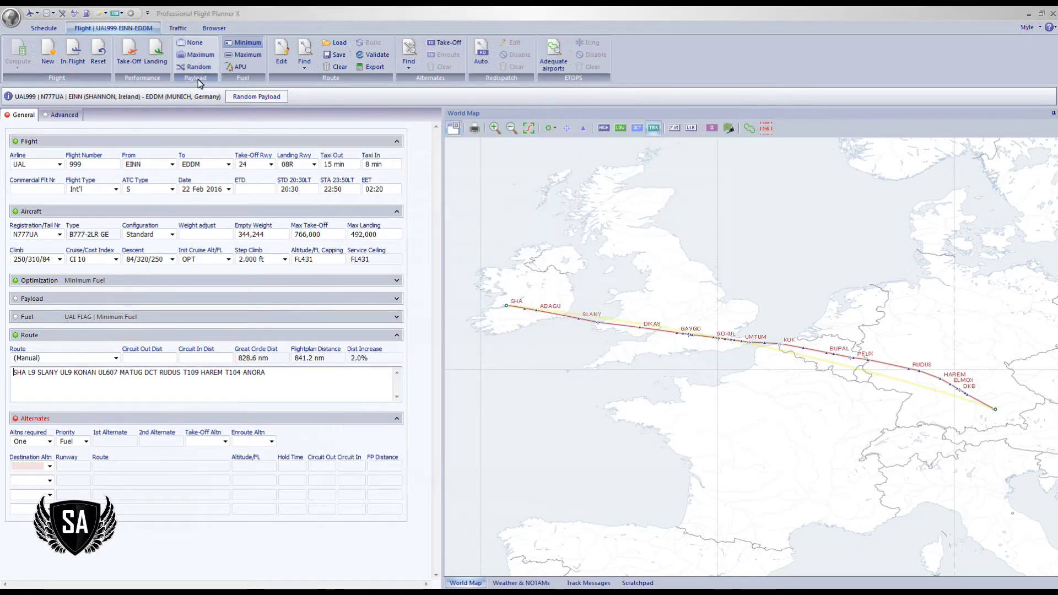
Return to the flight schedule, select flight UAL999 from KJFK to EHAM and start planning it
click(43, 28)
click(134, 168)
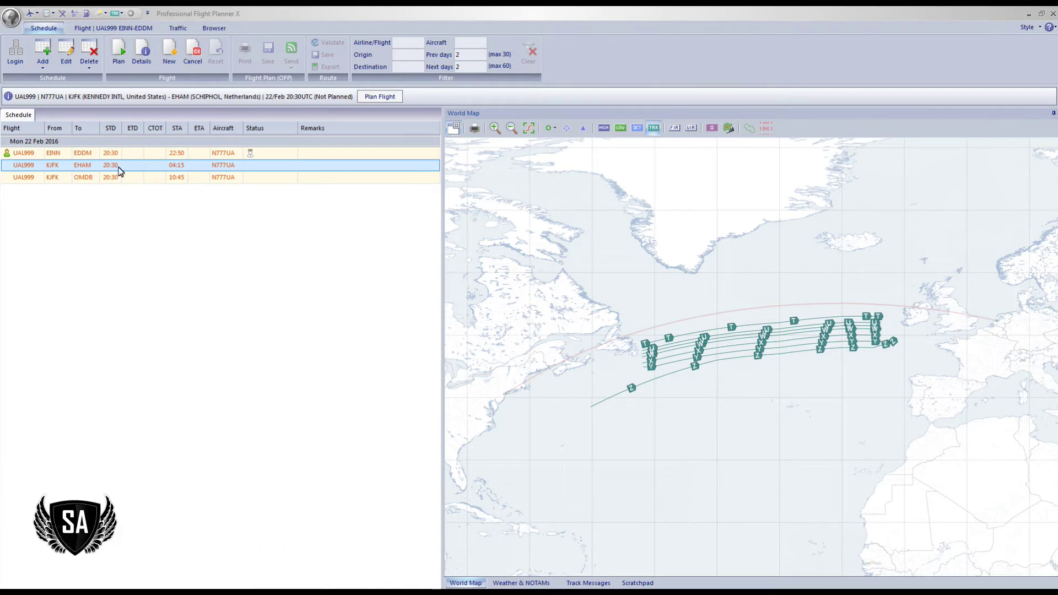
click(383, 98)
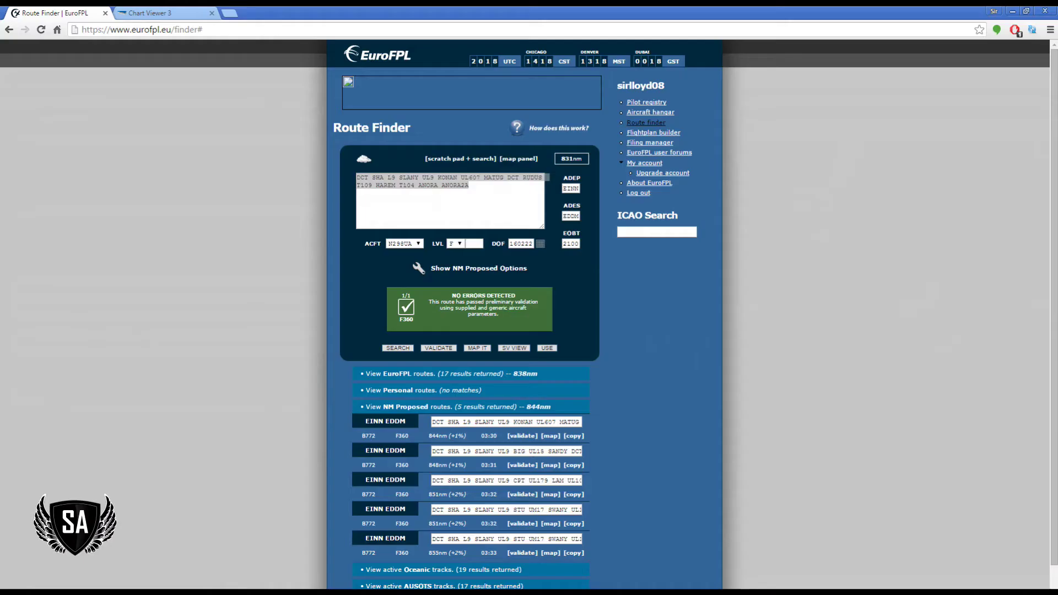
Switch to EuroFPL, clear the Route Finder's route text and set the departure to KJFK and the destination to EHAM
drag(357, 178, 492, 191)
click(491, 191)
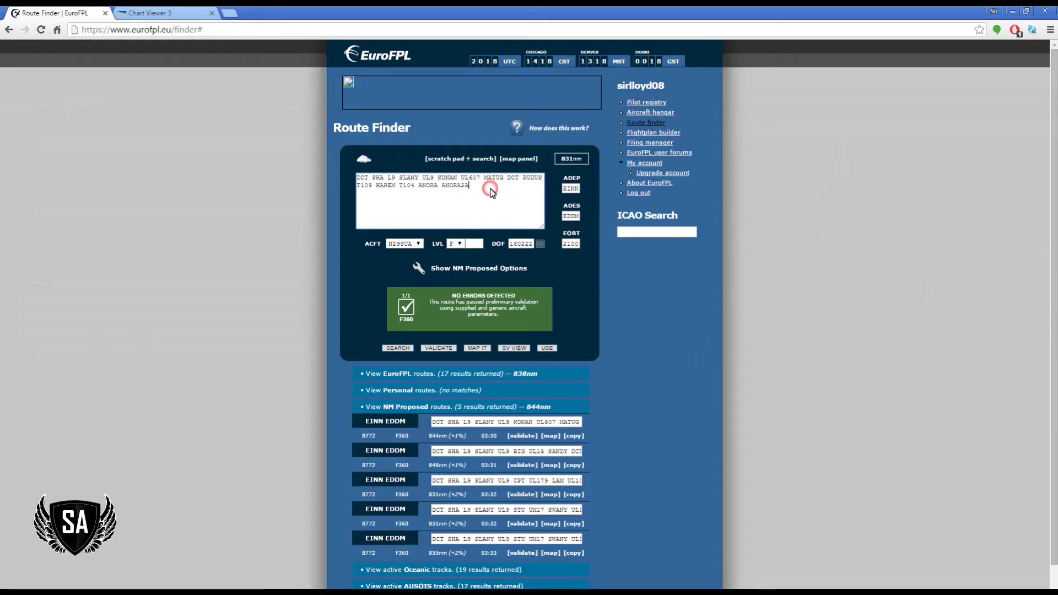
key(ctrl+a)
key(ctrl+x)
double_click(571, 188)
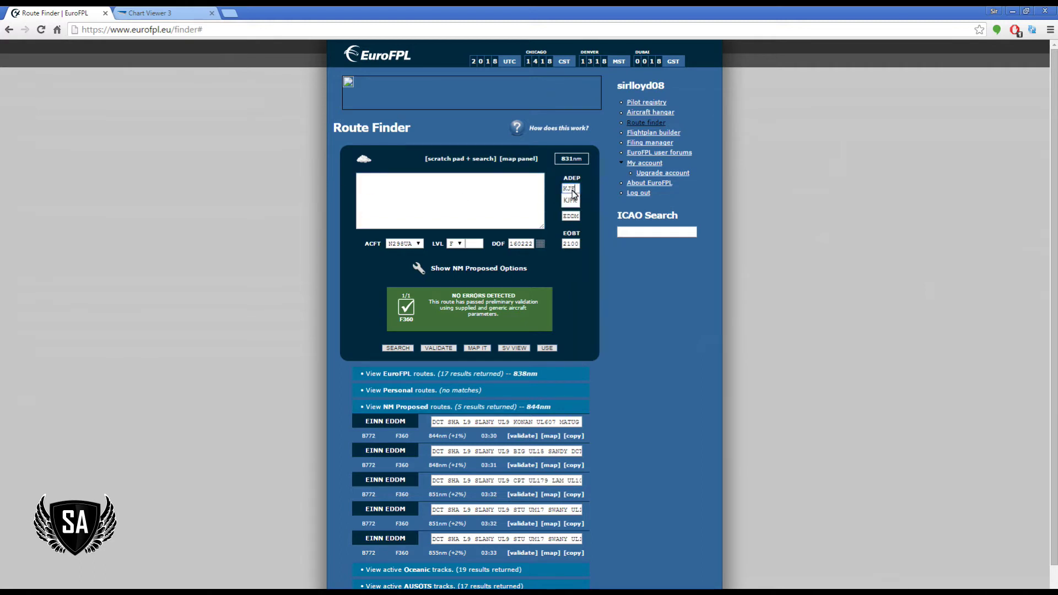
text(EHAM)
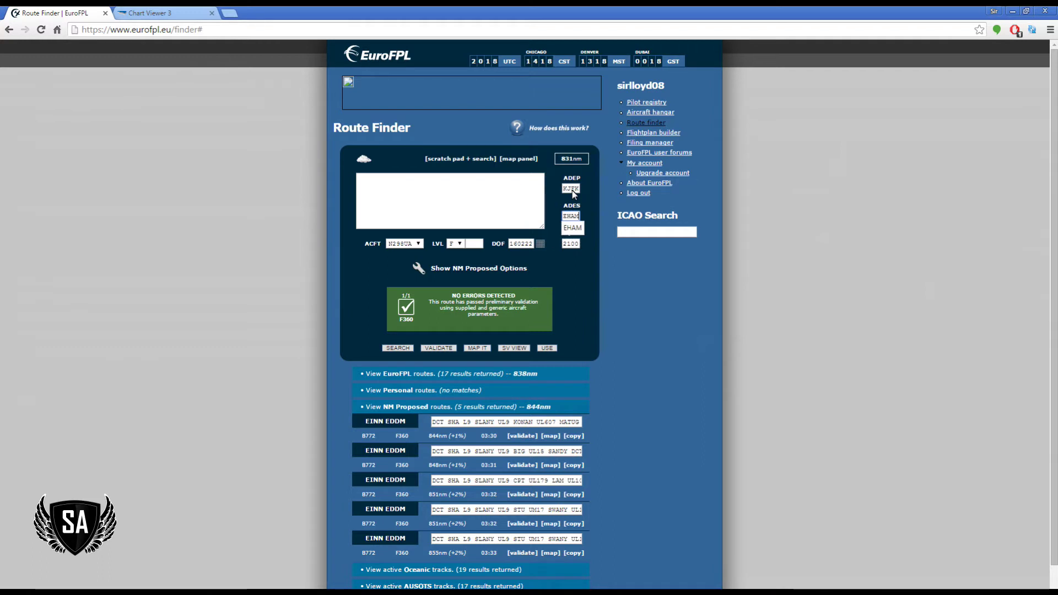
key(Tab)
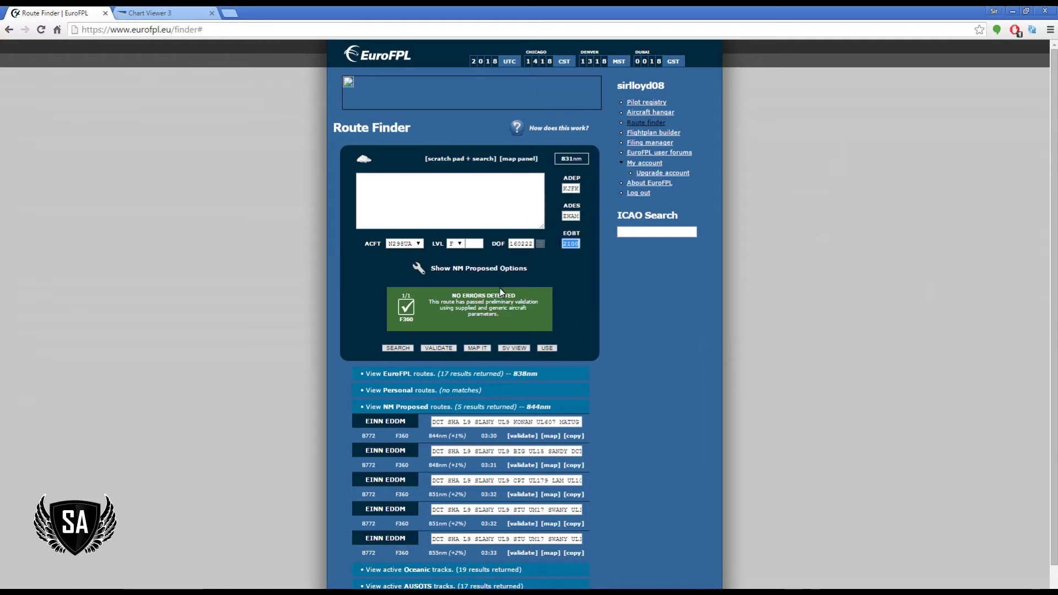
Copy the eastbound NAT-U track from the active Oceanic tracks into the route text and collapse the track list
click(405, 409)
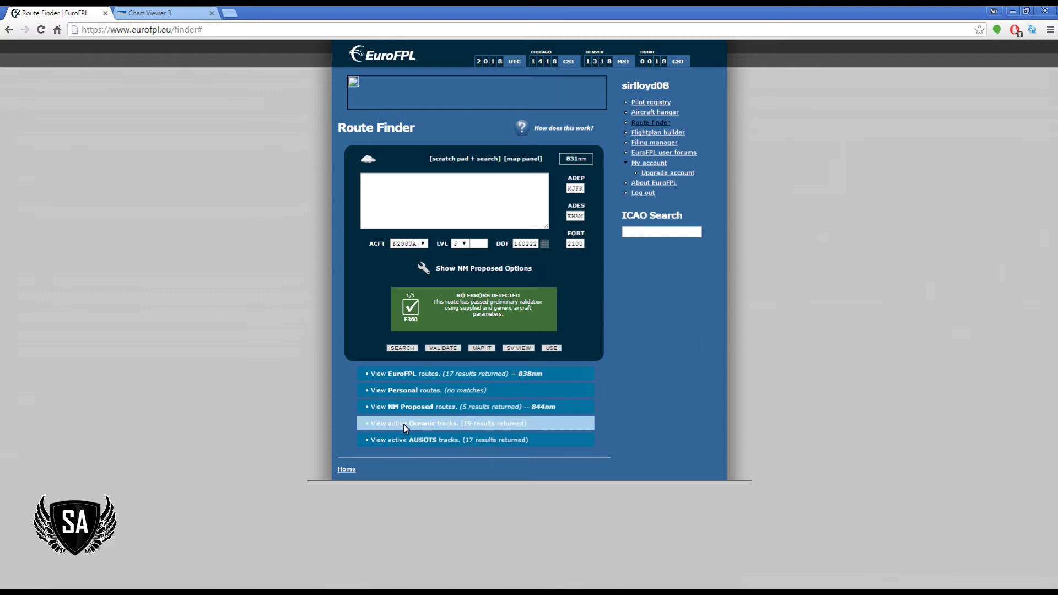
click(404, 424)
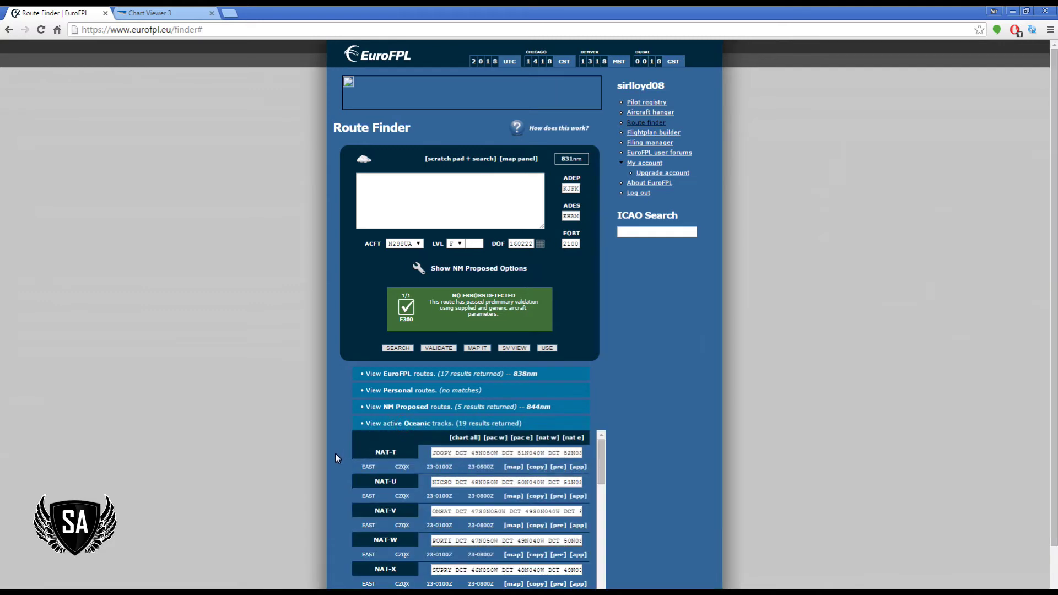
scroll(338, 458, down, 2)
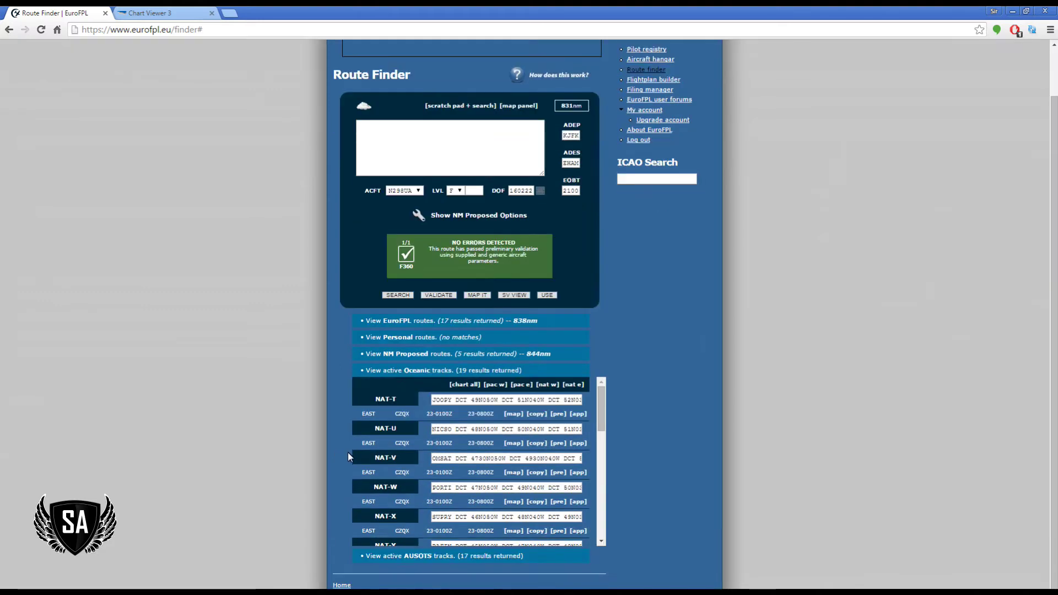
click(538, 444)
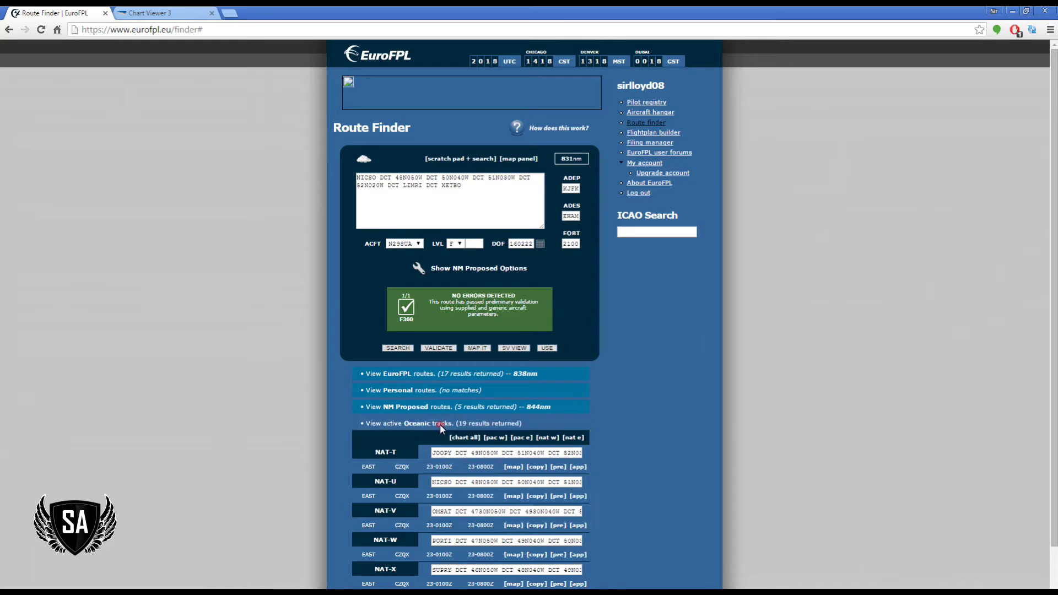
click(434, 422)
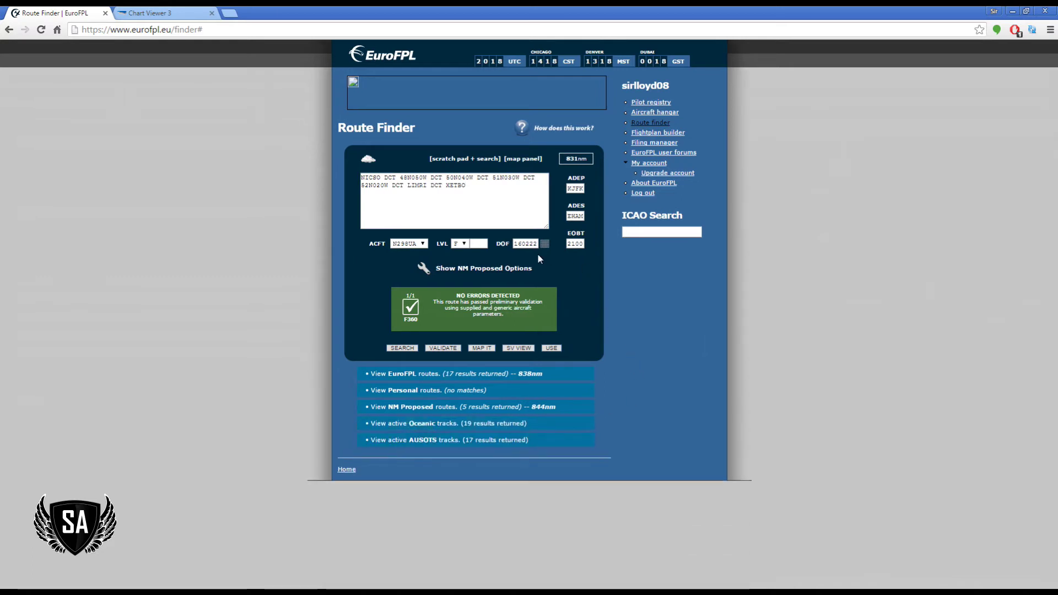
Search for KJFK–EHAM routes using the NAT-U track, and map and validate the first NM Proposed route
click(402, 349)
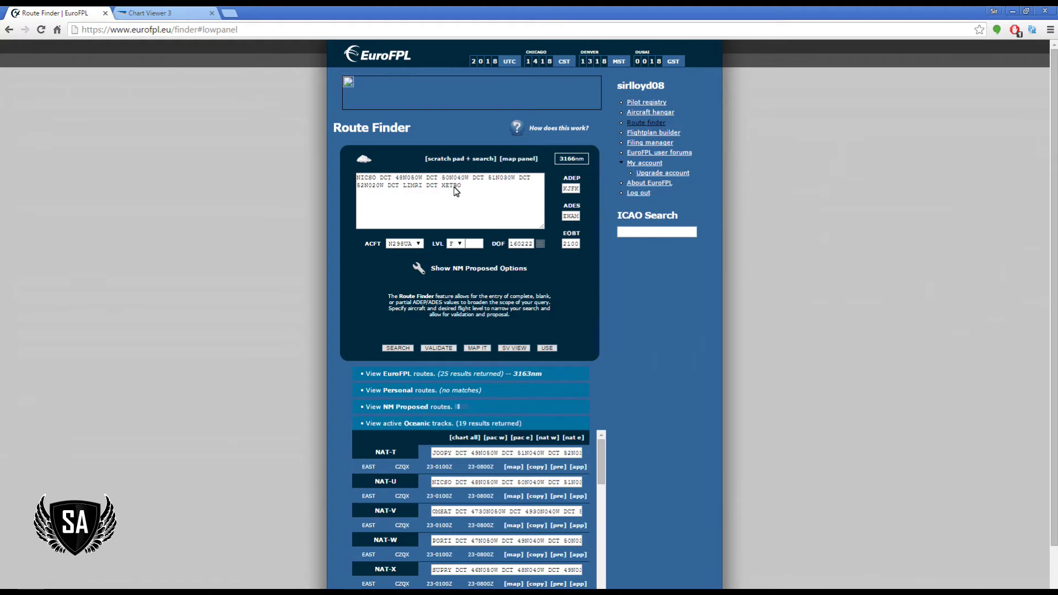
click(466, 423)
click(464, 408)
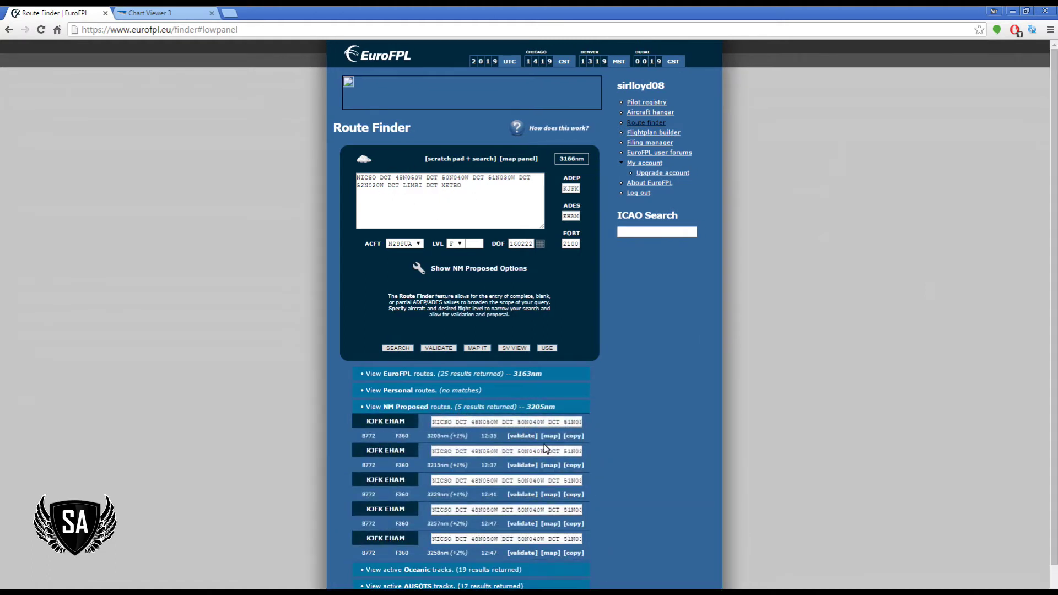
click(550, 436)
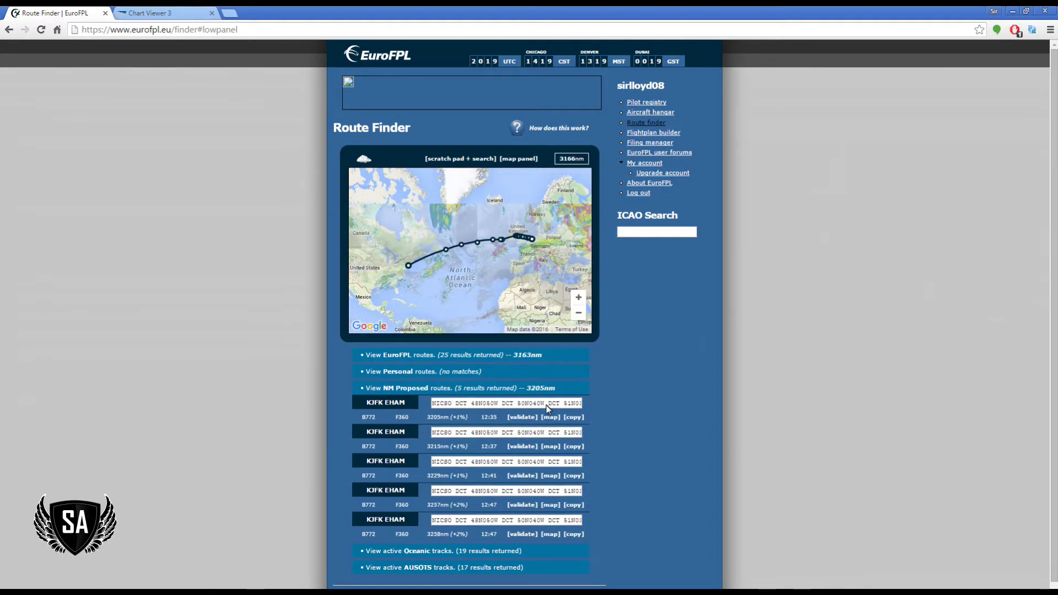
click(519, 418)
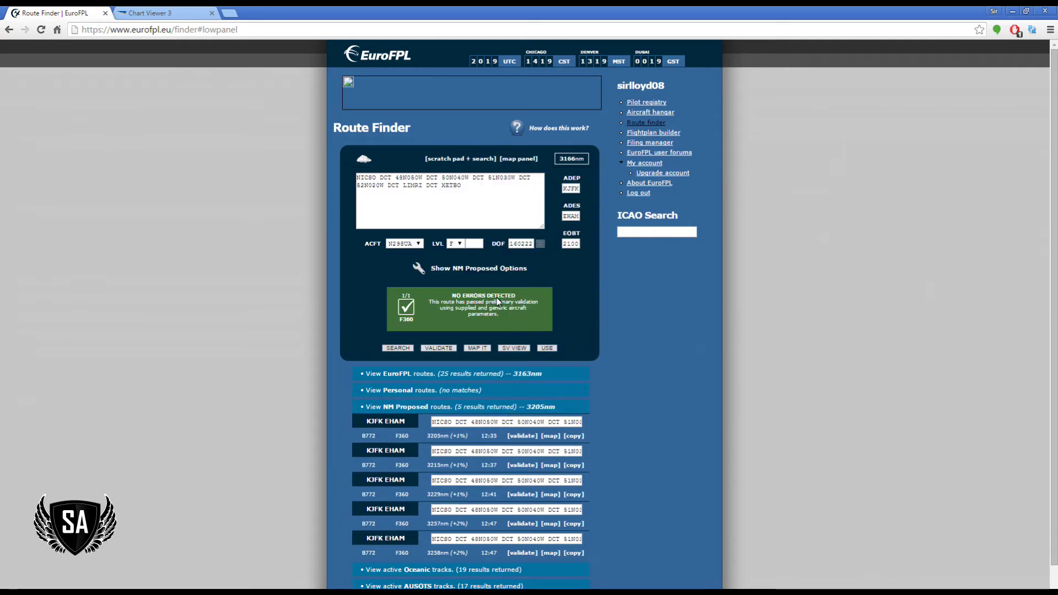
Transfer the first KJFK–EHAM NM Proposed route into the route text and copy the full text to the clipboard
click(573, 436)
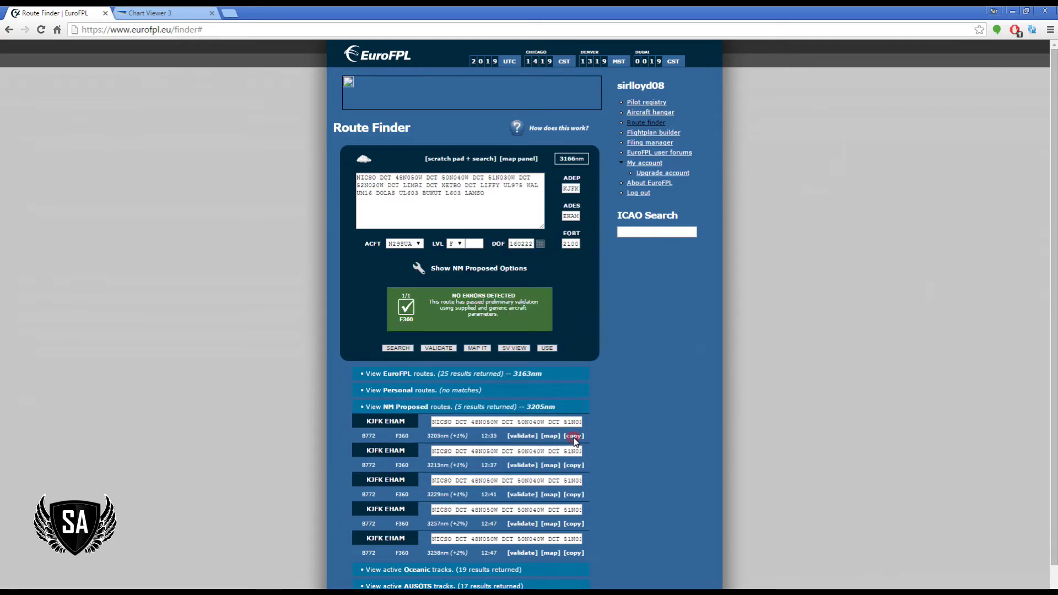
drag(484, 194, 346, 168)
right_click(385, 182)
click(409, 204)
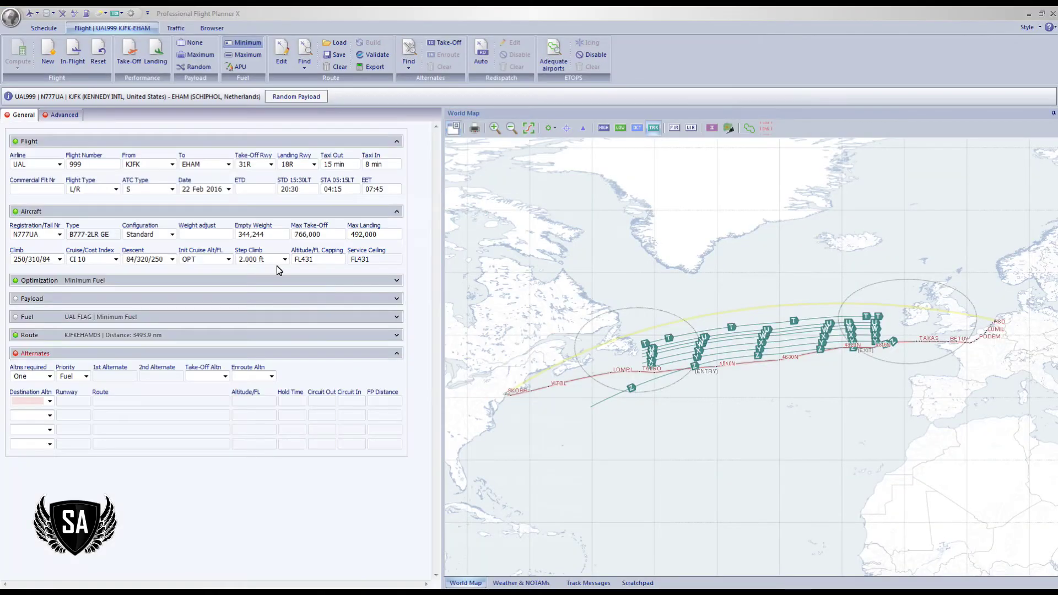
Switch to Professional Flight Planner X and replace the KJFK–EHAM flight's existing route with the copied route text
click(100, 335)
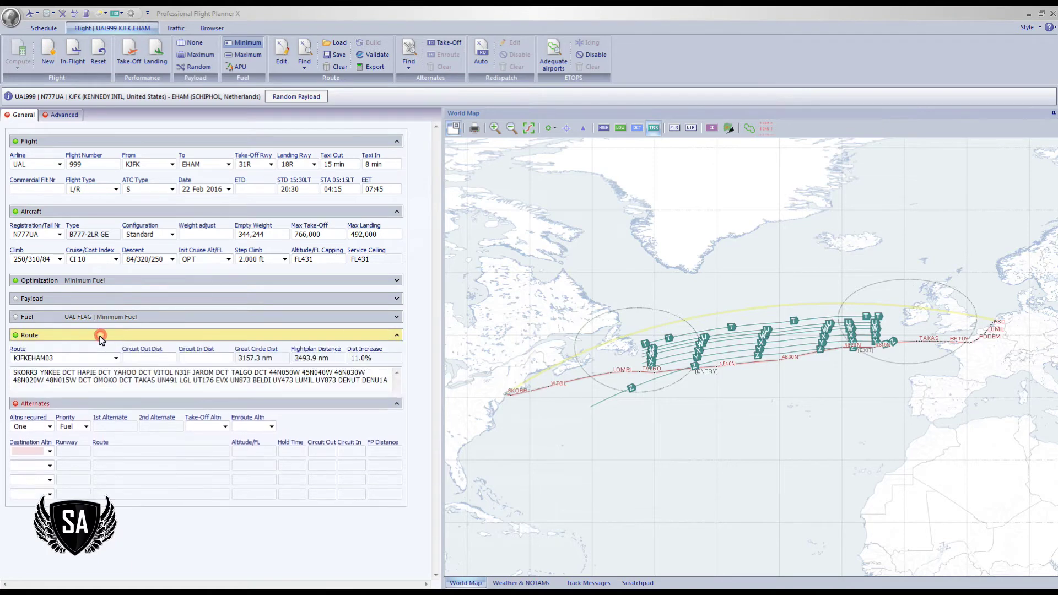
click(329, 67)
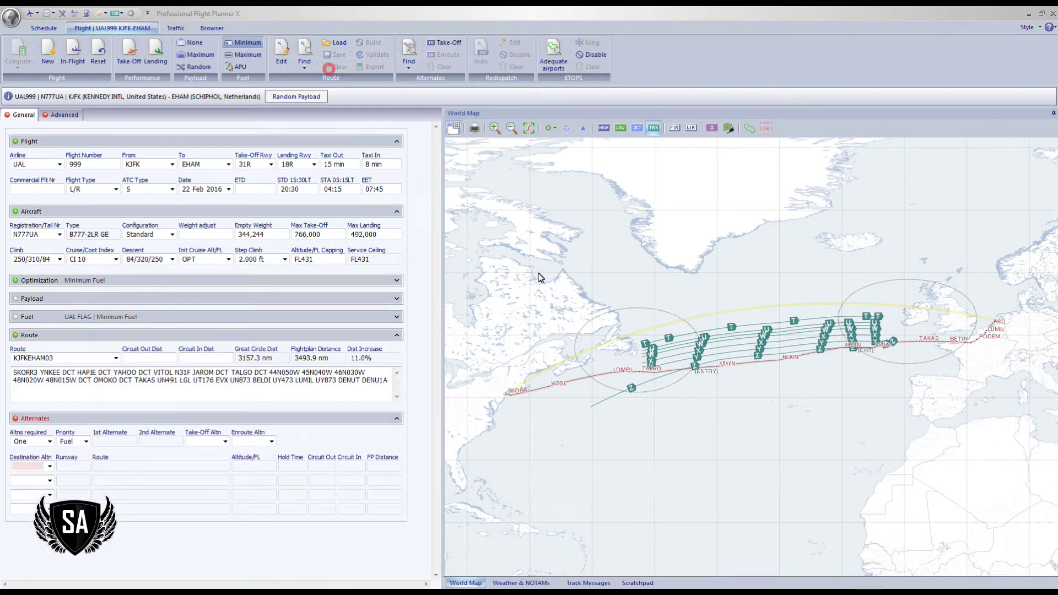
right_click(34, 374)
click(67, 421)
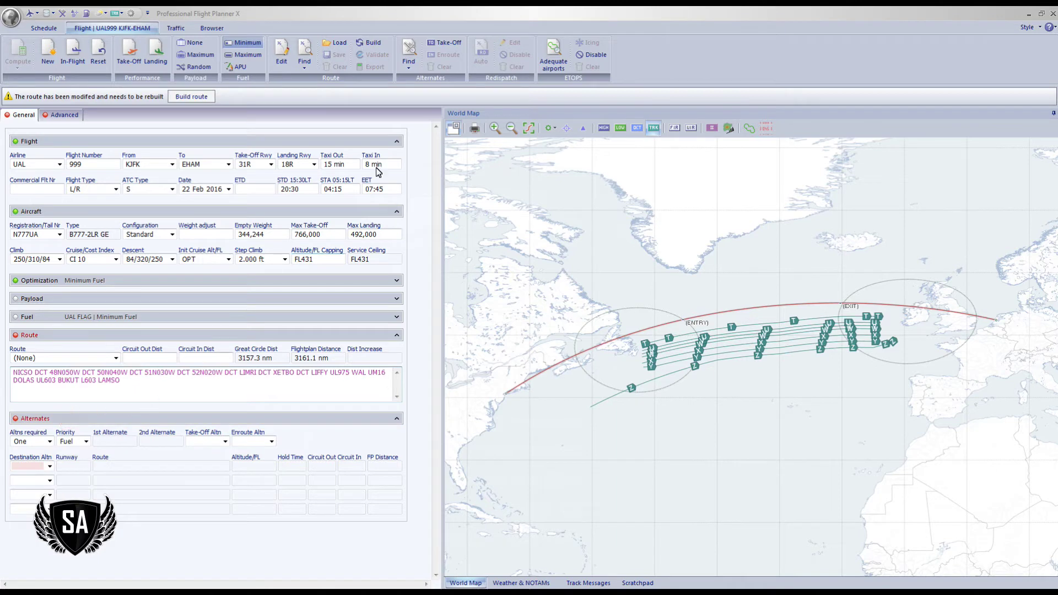
Build the pasted KJFK–EHAM route and run the CFMU validation on its flight plan
click(191, 97)
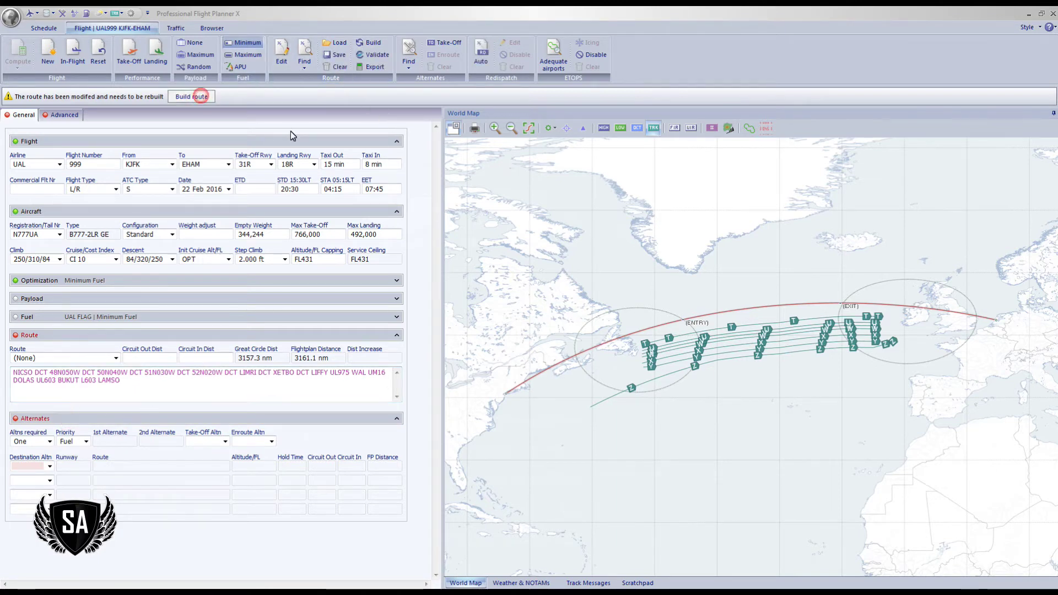
click(370, 57)
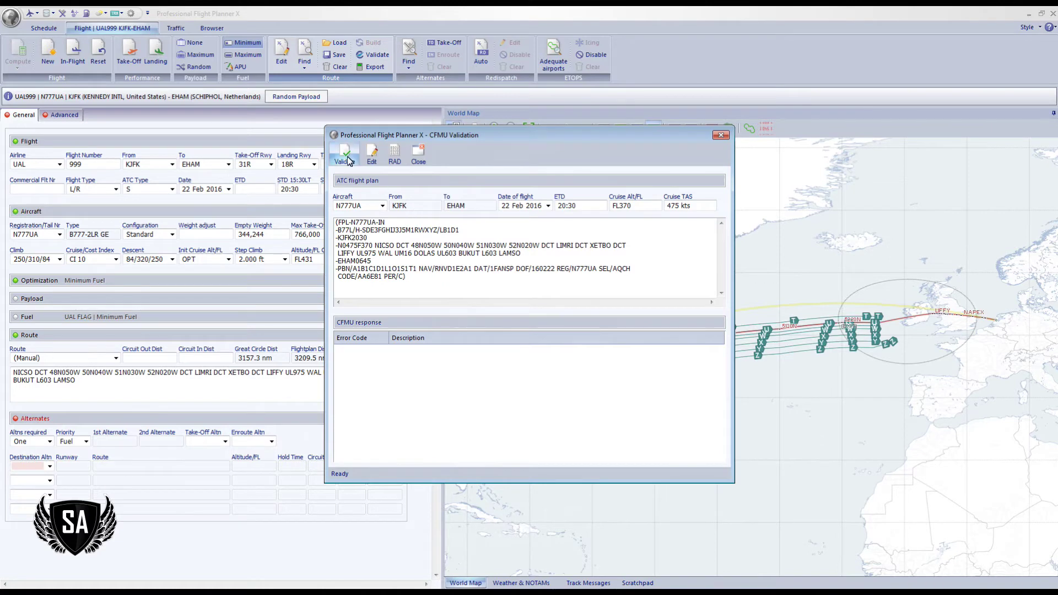
click(346, 157)
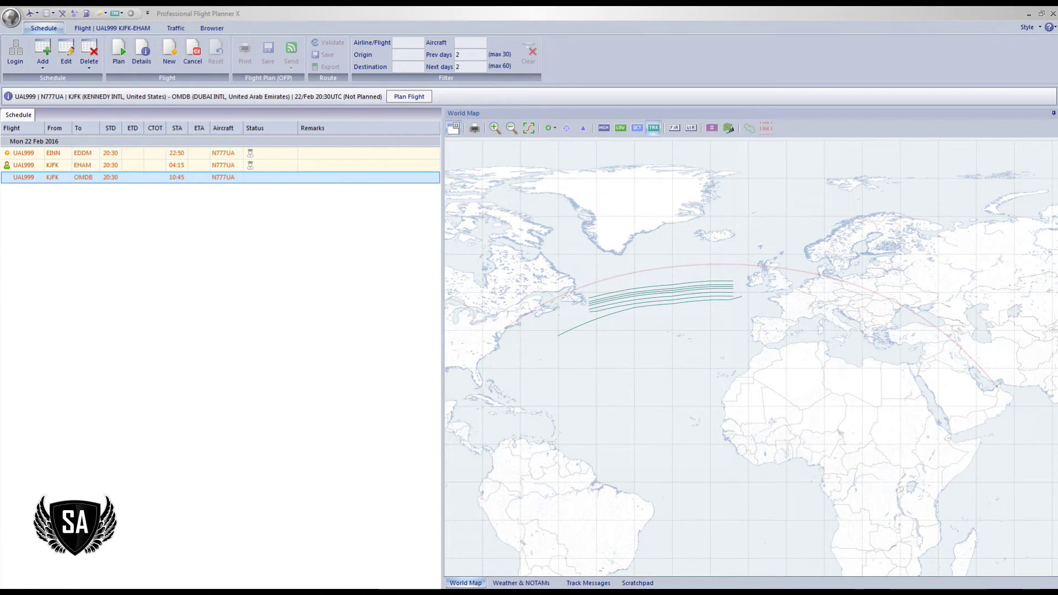
Switch to EuroFPL, clear the previous route text and set the destination airport to OMDB
key(alt+Tab)
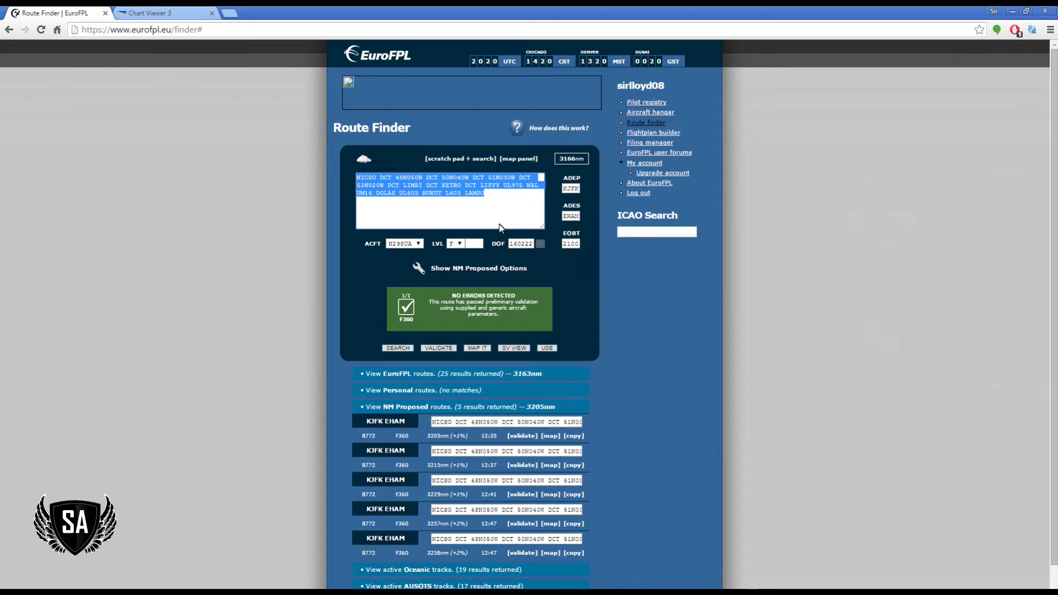
key(BackSpace)
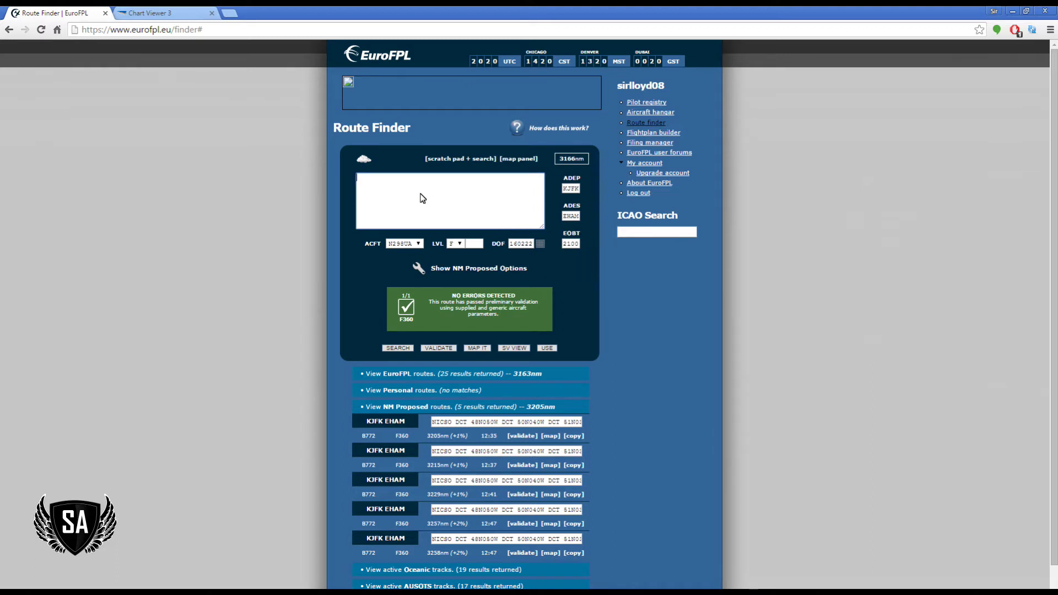
double_click(574, 217)
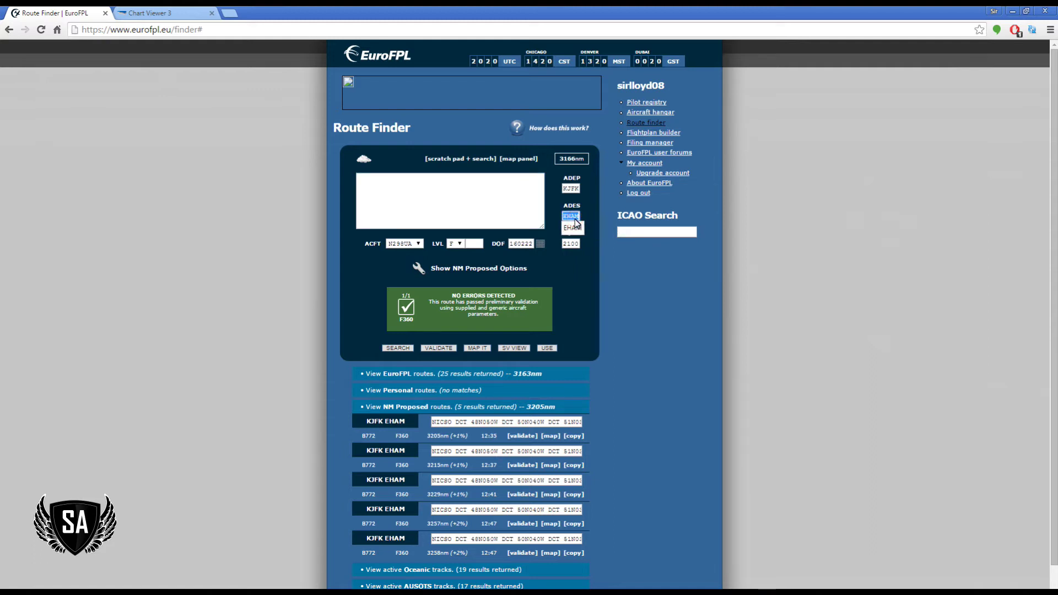
text(OMDB)
Copy the NAT-V oceanic track into the route text and search for KJFK–OMDB routes using it
click(397, 406)
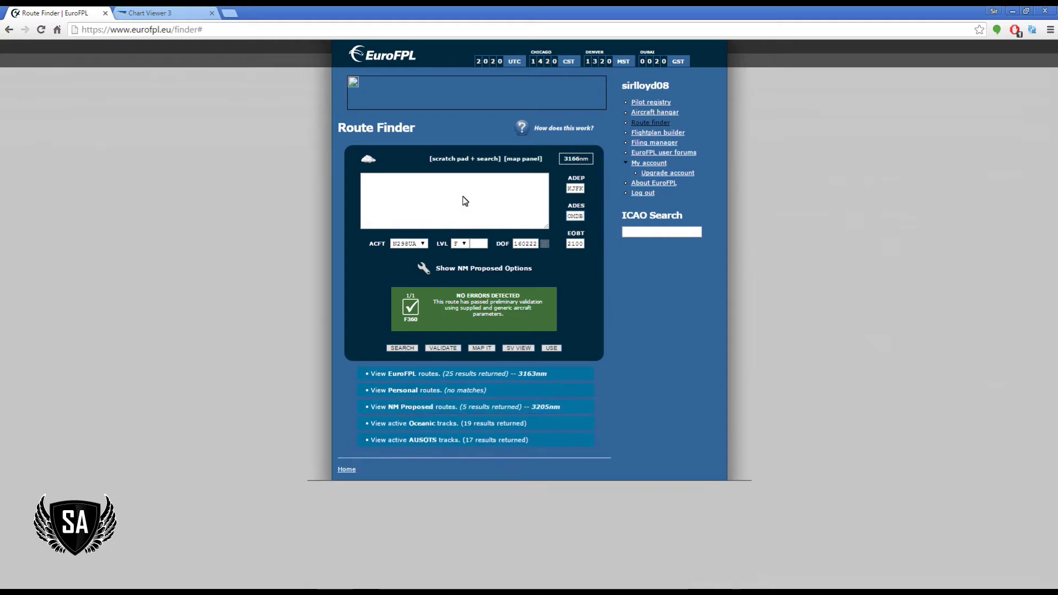
click(445, 425)
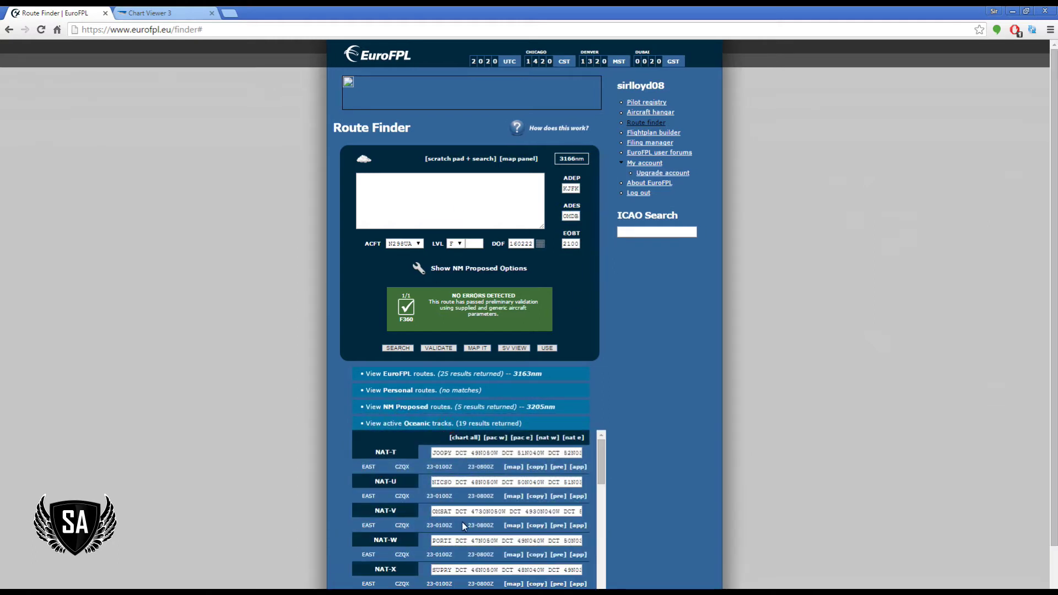
click(539, 527)
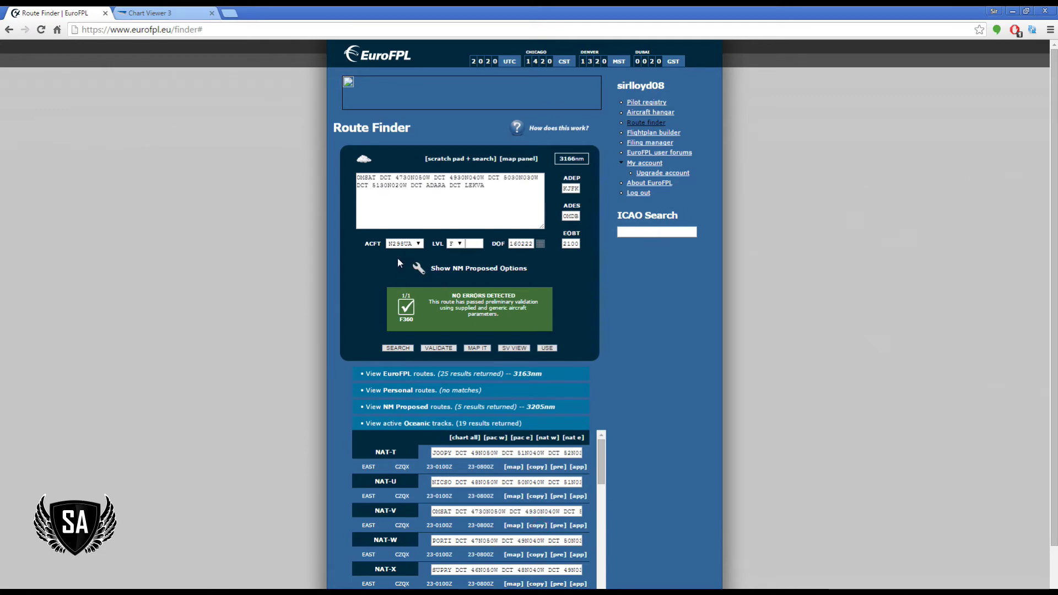
click(403, 350)
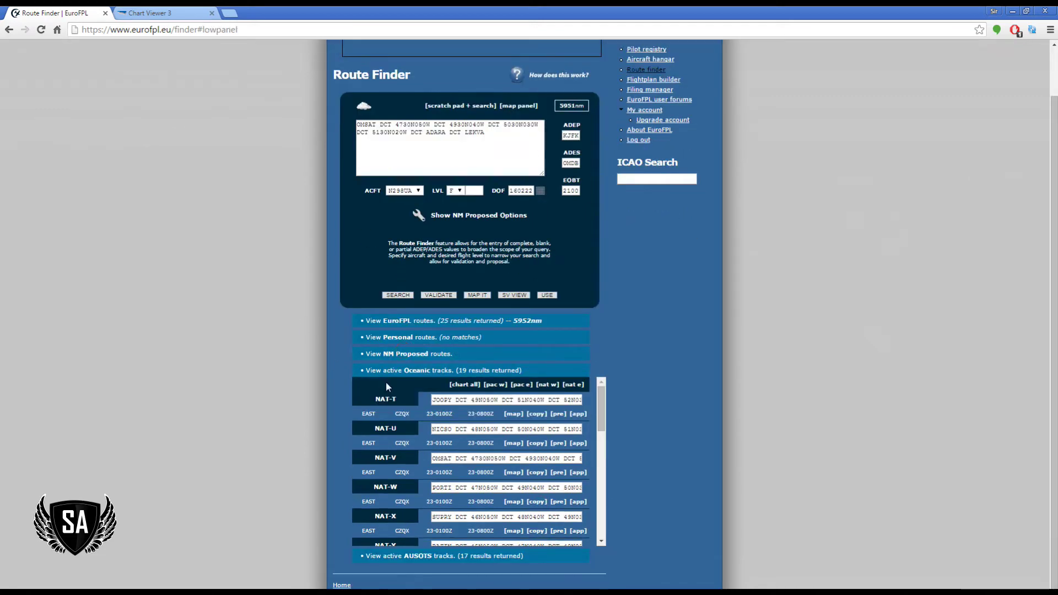
click(389, 372)
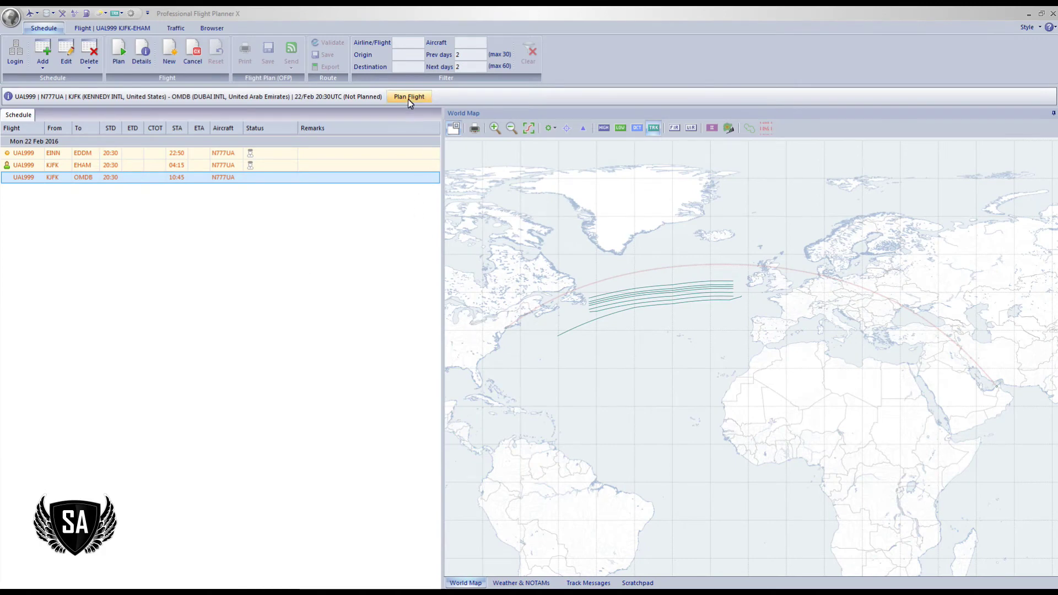
In Professional Flight Planner X, start planning the KJFK–OMDB flight and set its Advanced Route Finder to Upper Airspace
click(409, 97)
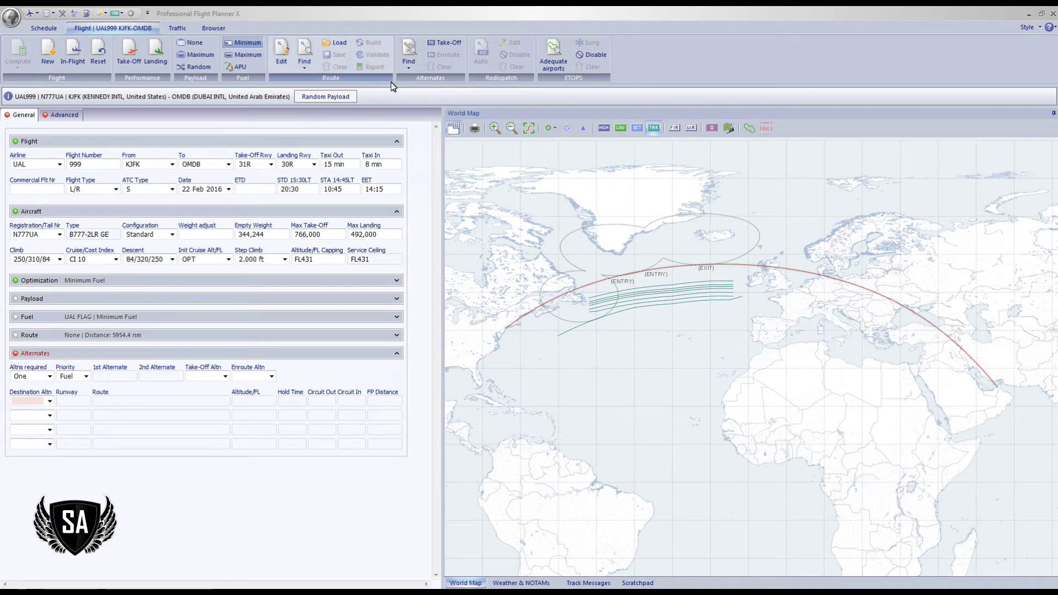
click(308, 56)
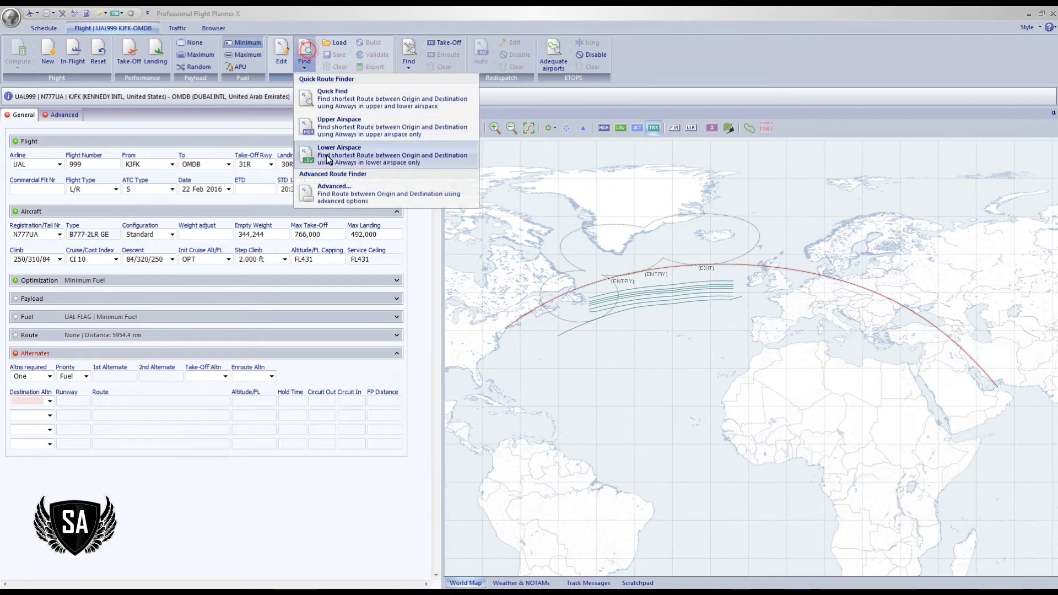
click(331, 200)
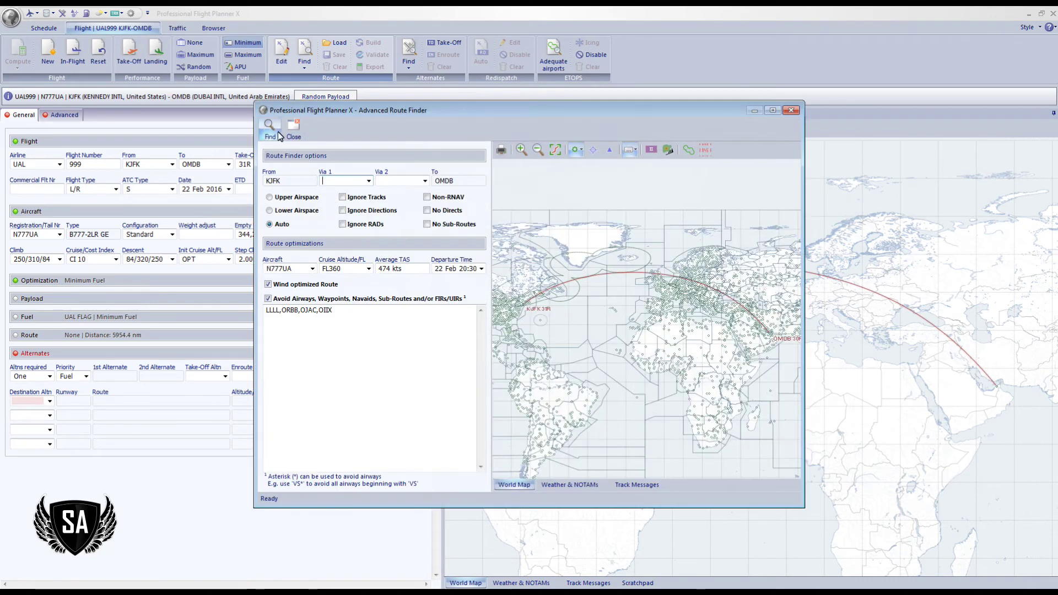
click(280, 201)
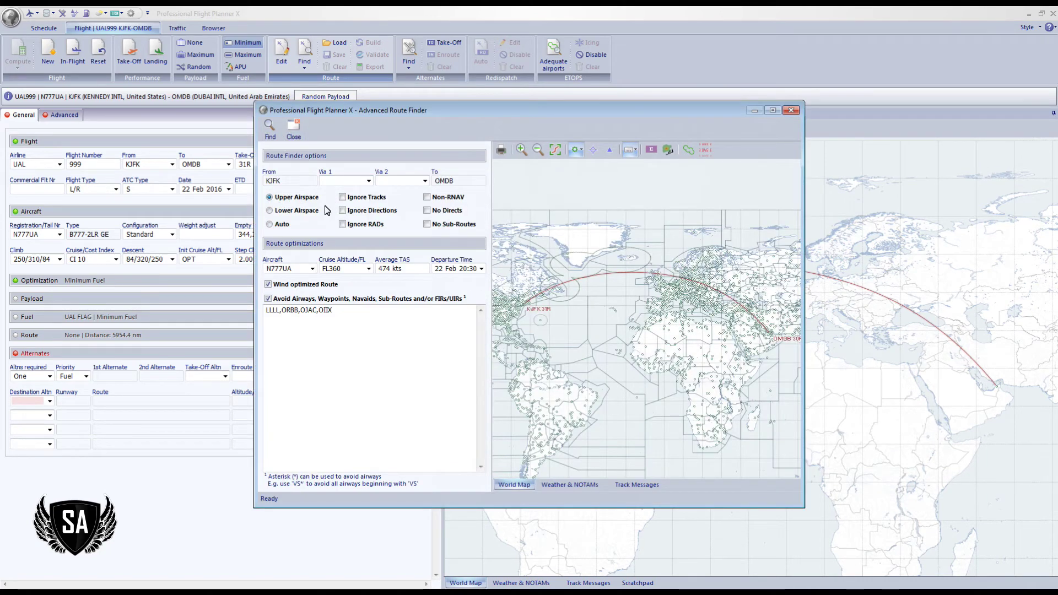
Find a wind-optimized KJFK–OMDB route through the upper airspace that avoids LLLL, ORBB, OJAC and OIIX
drag(339, 311, 326, 312)
double_click(307, 315)
click(350, 315)
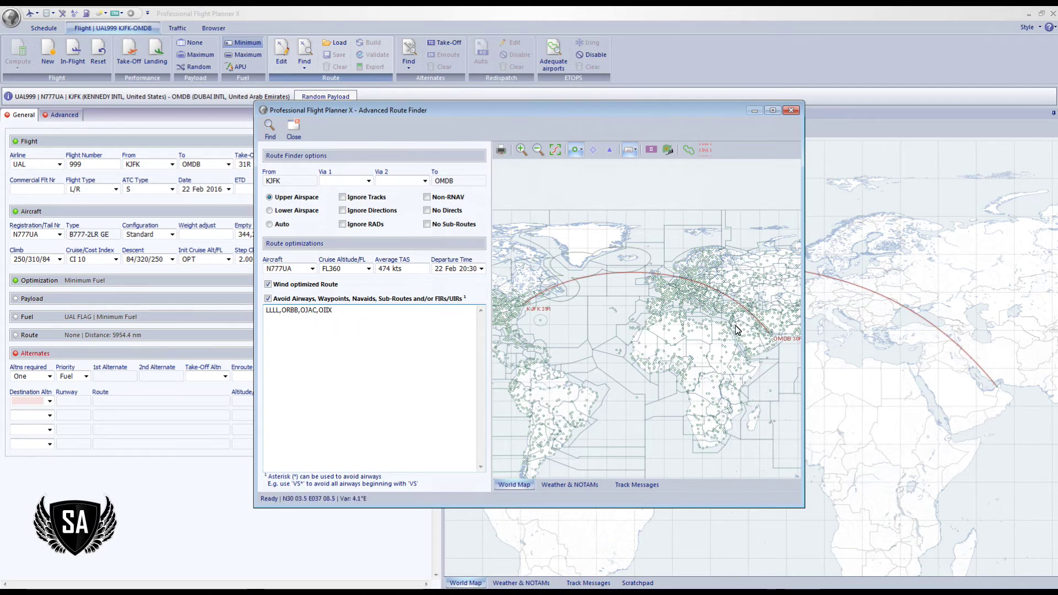
click(269, 129)
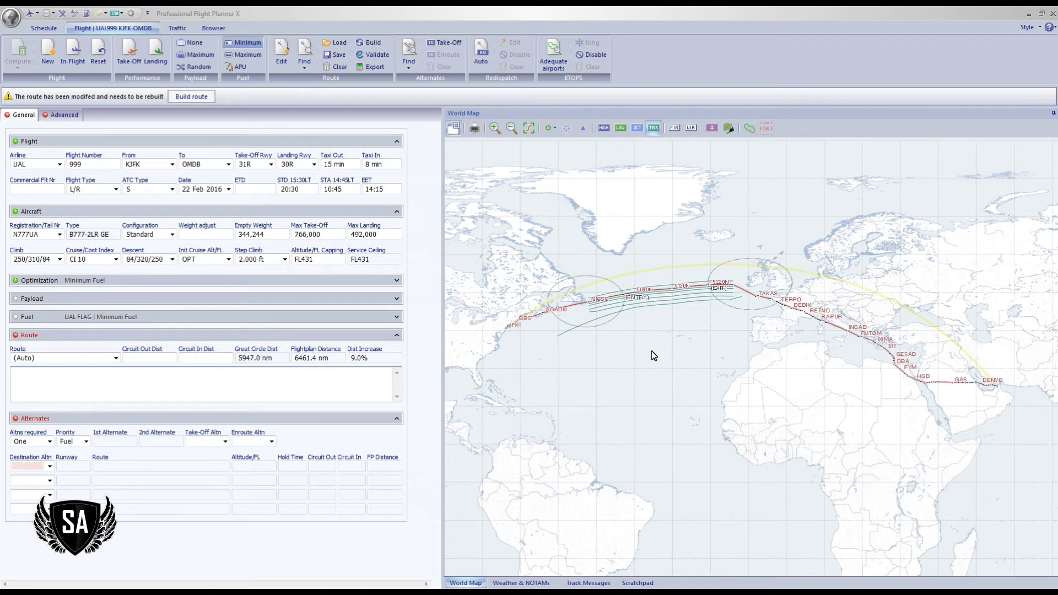
Follow the found route across the world map to the eastern Mediterranean and display the FIR boundaries there
scroll(725, 328, up, 3)
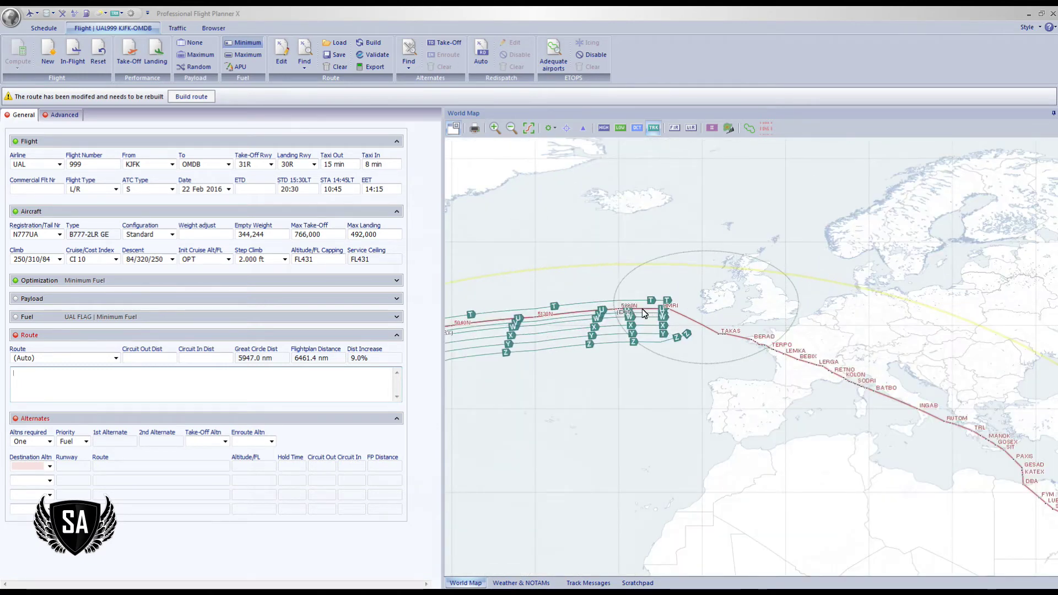
drag(931, 423, 886, 422)
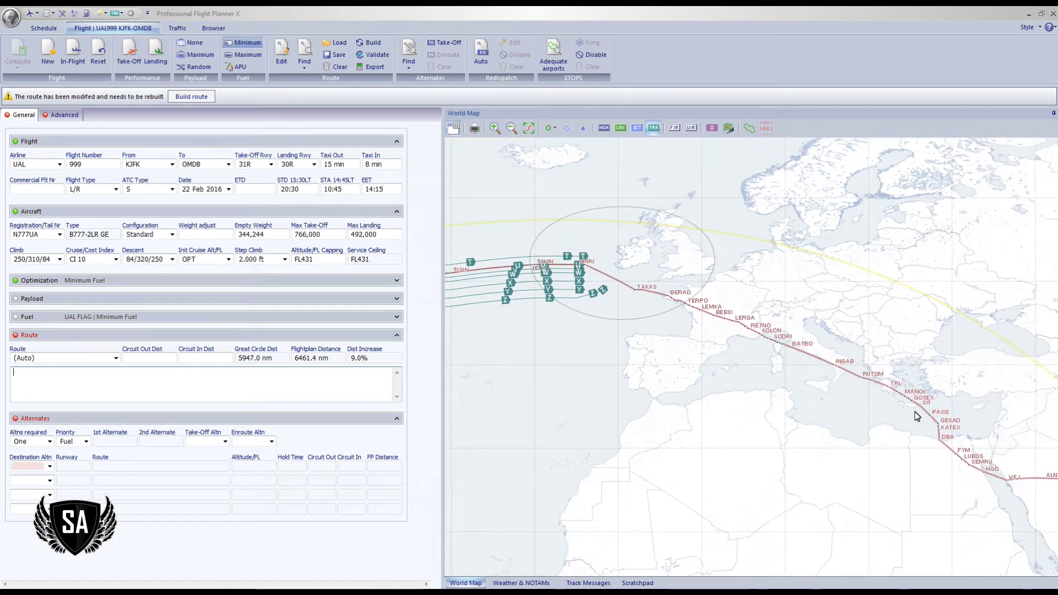
scroll(922, 415, up, 3)
drag(922, 414, 730, 375)
scroll(730, 374, up, 2)
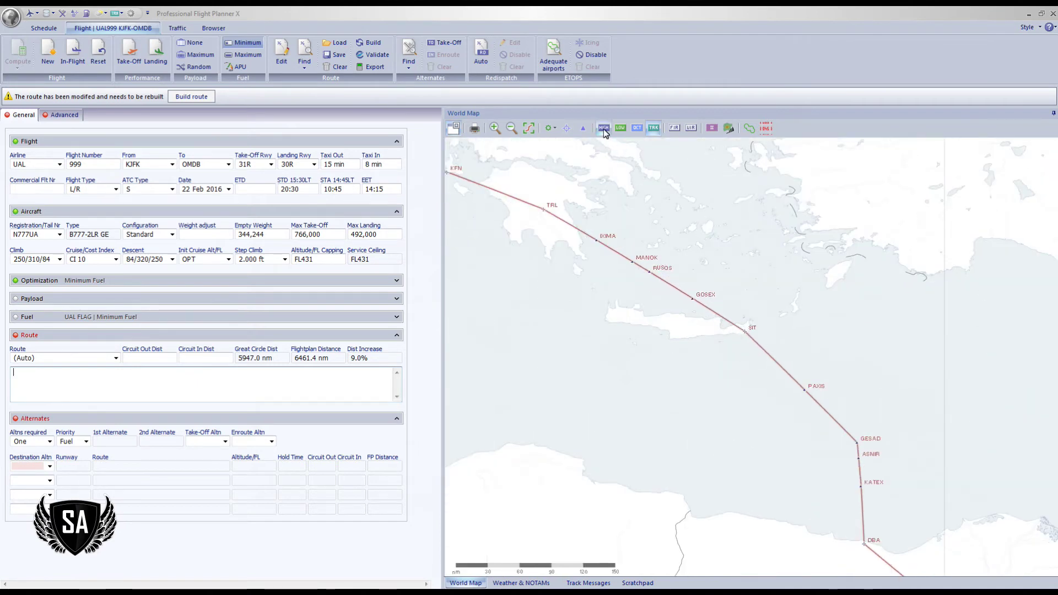
click(673, 128)
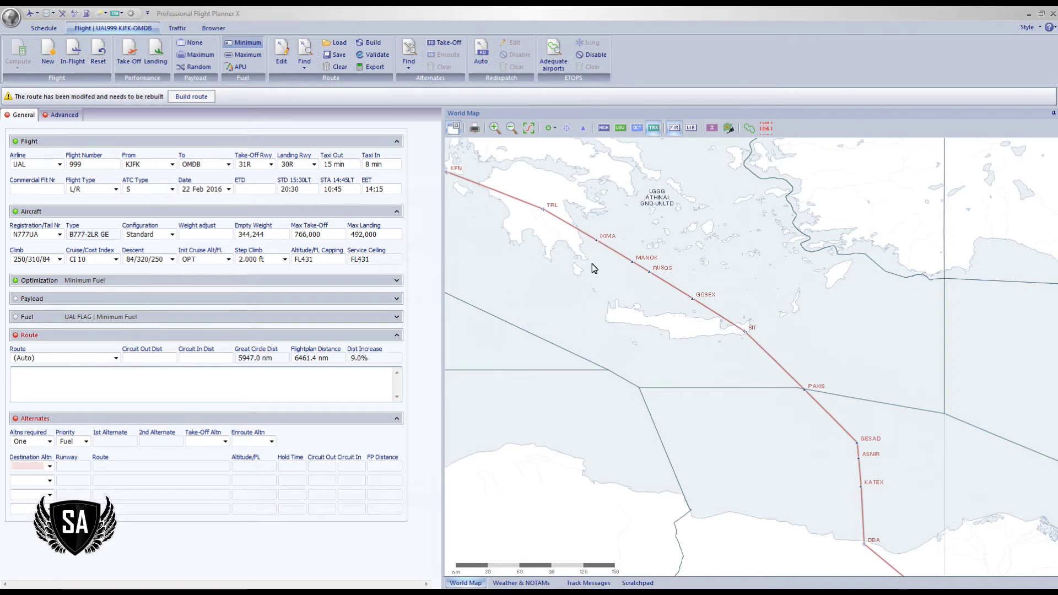
Display the airports on the world map and examine those closest to waypoint SIT on Crete
click(551, 132)
click(561, 148)
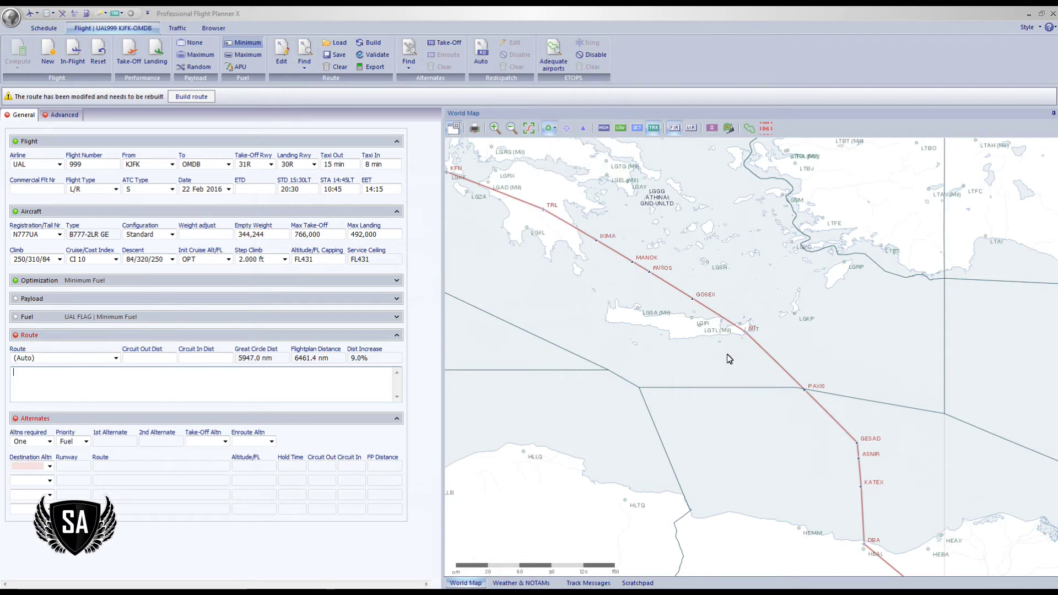
scroll(759, 320, up, 5)
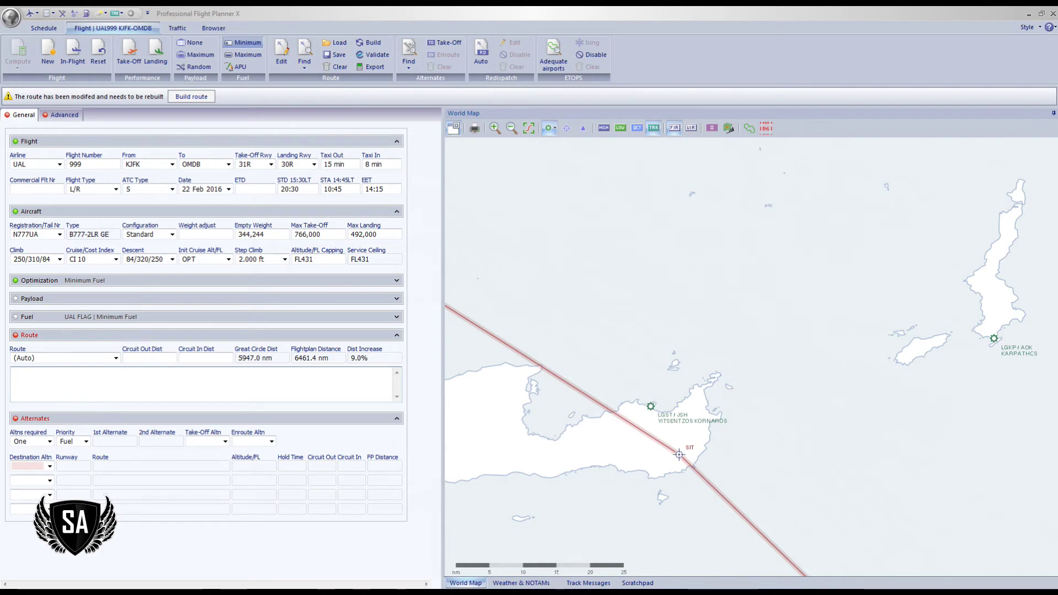
Switch to EuroFPL, set the destination airport to LGST, search for routes using the oceanic track and expand the NM Proposed results
key(alt+Tab)
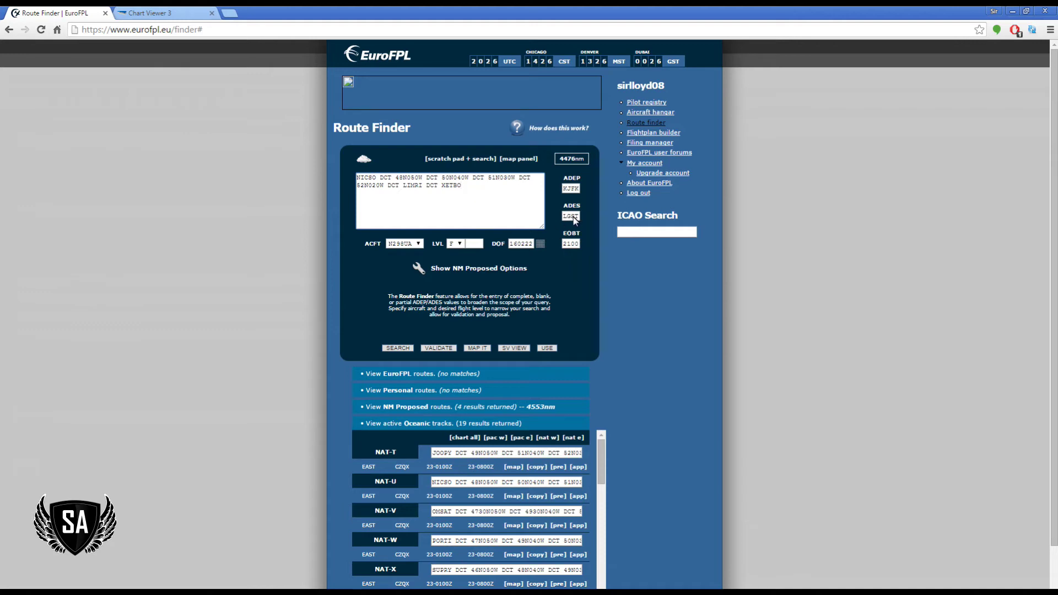
click(397, 348)
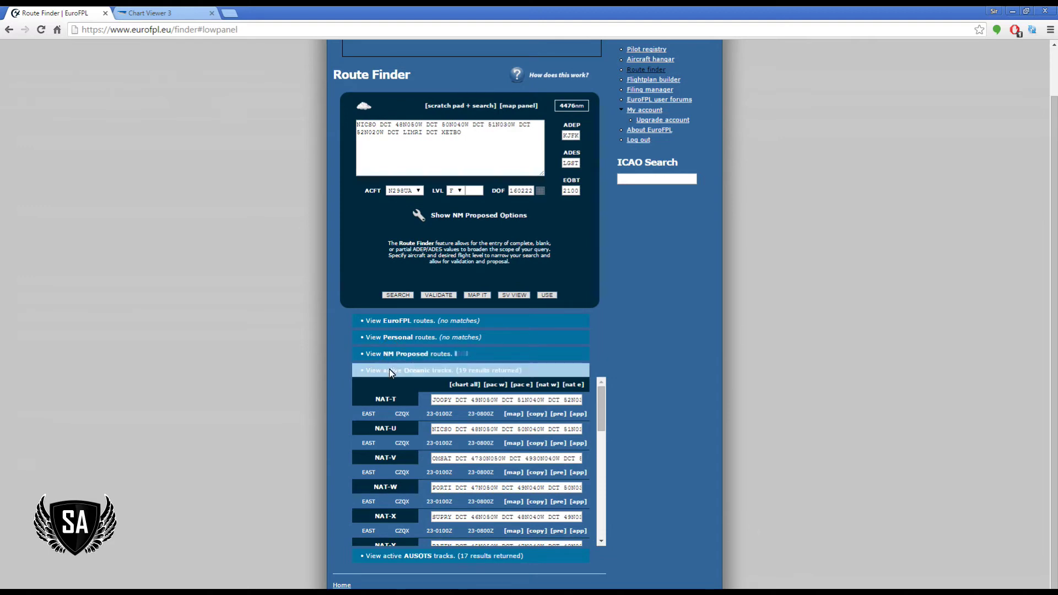
click(390, 371)
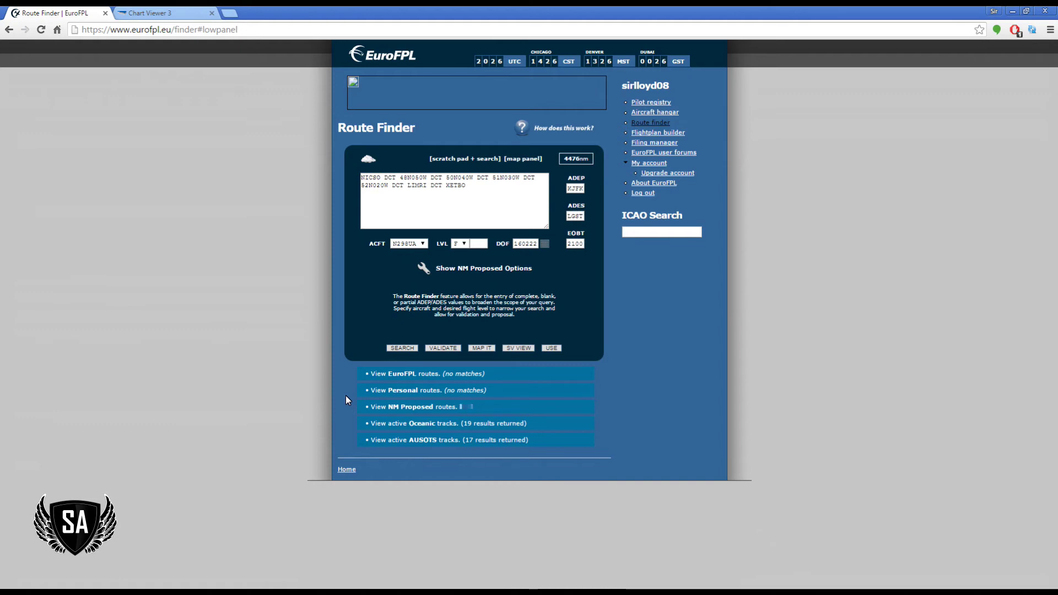
click(406, 408)
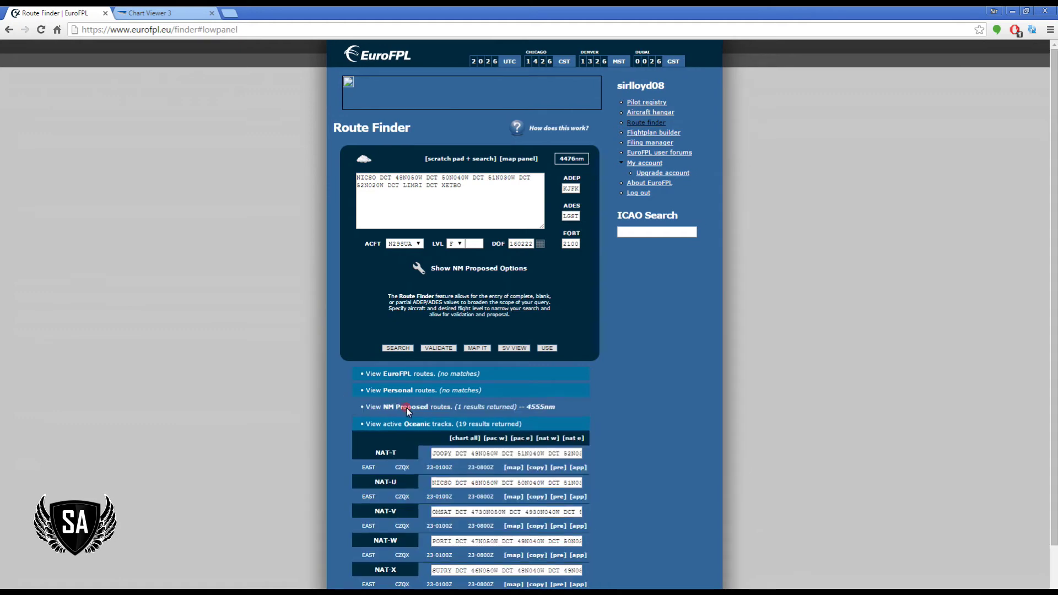
Map the proposed KJFK–LGST route and examine its path across Europe
click(556, 436)
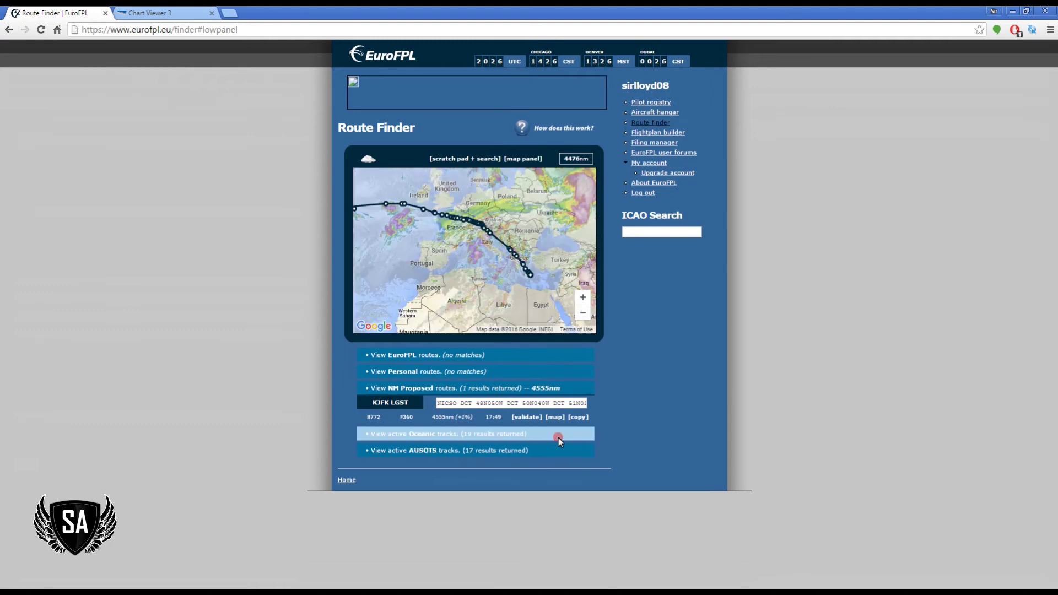
scroll(548, 271, up, 3)
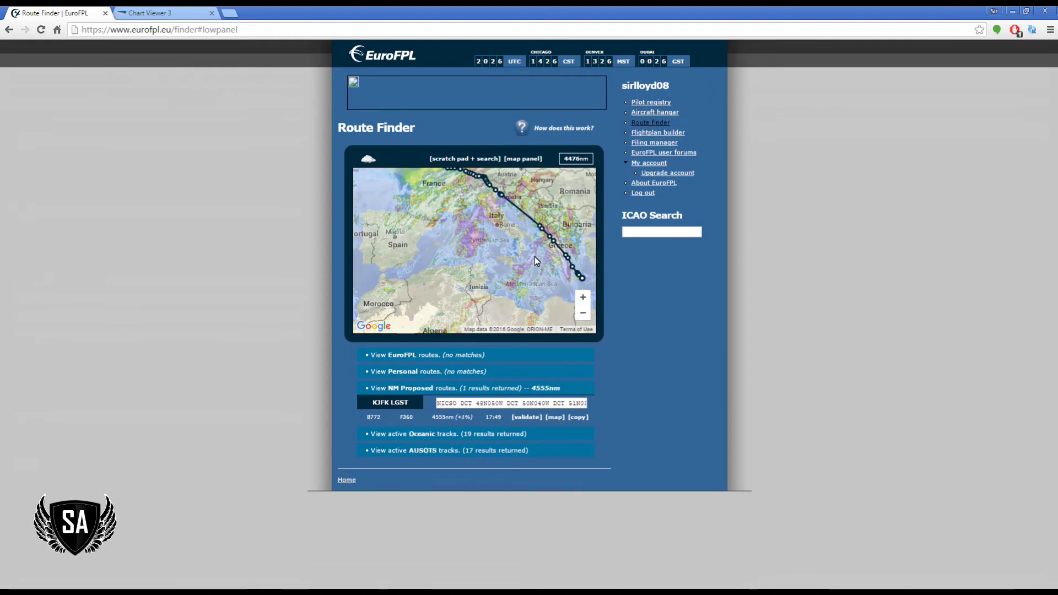
scroll(501, 290, down, 2)
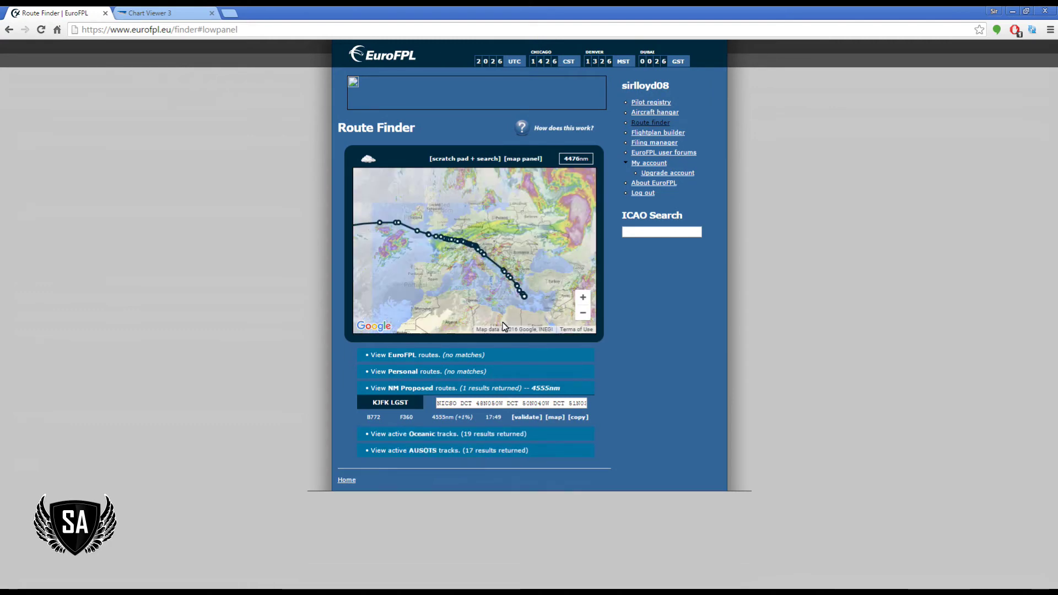
Transfer the proposed KJFK–LGST route into the route text and copy the whole text to the clipboard
click(576, 418)
triple_click(519, 203)
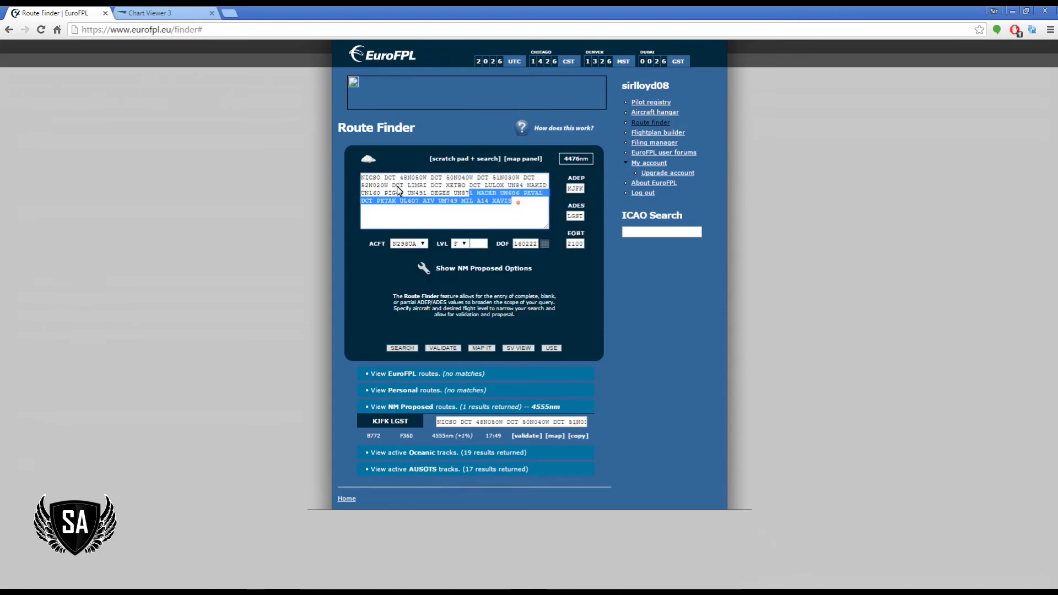
right_click(379, 186)
click(400, 208)
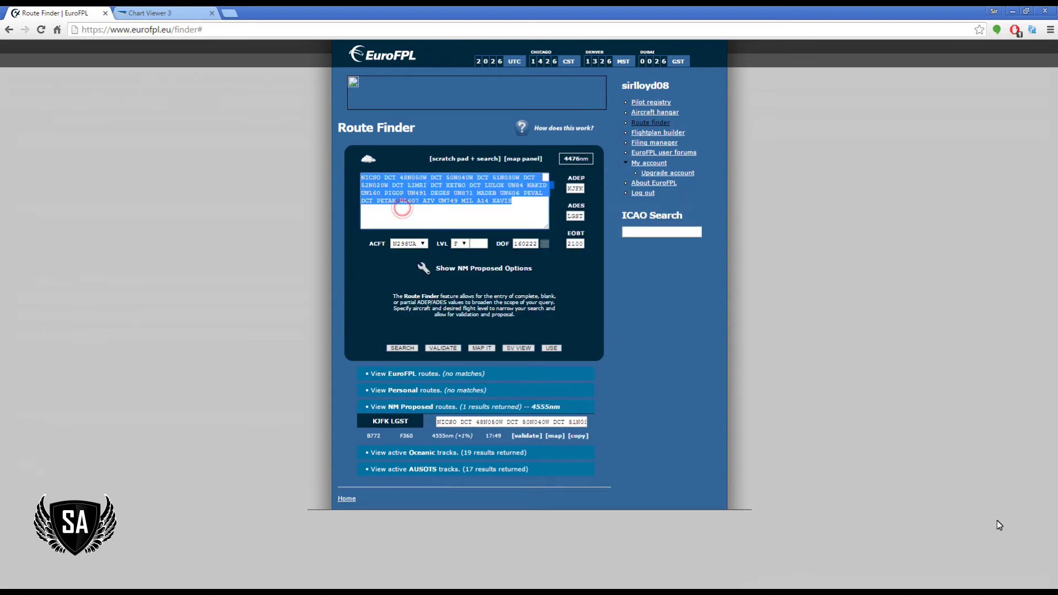
Switch to Professional Flight Planner X, paste the copied route into the KJFK–OMDB flight and build it
key(alt+Tab)
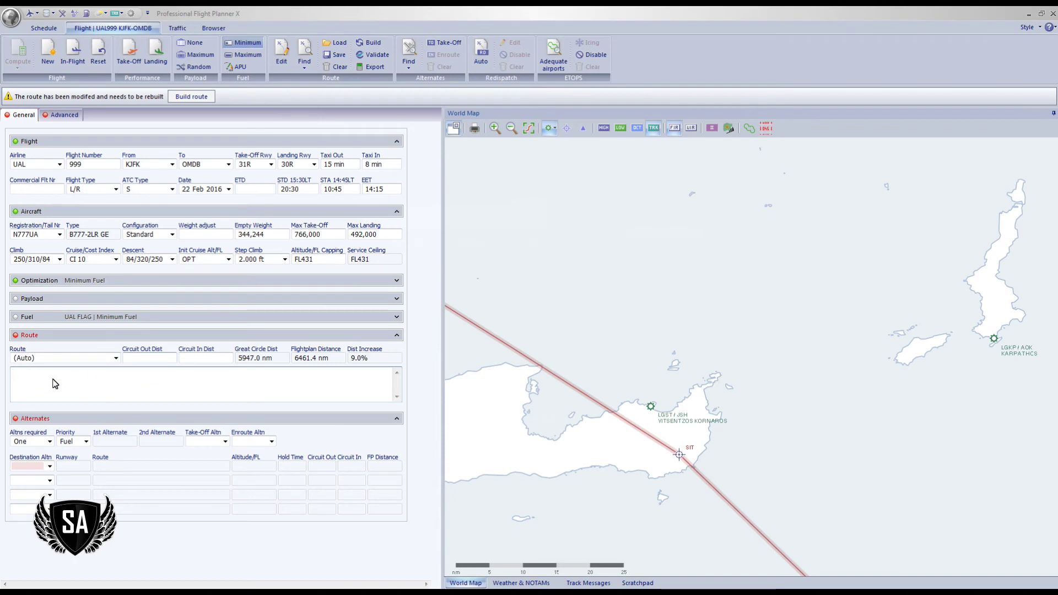
right_click(33, 374)
click(60, 422)
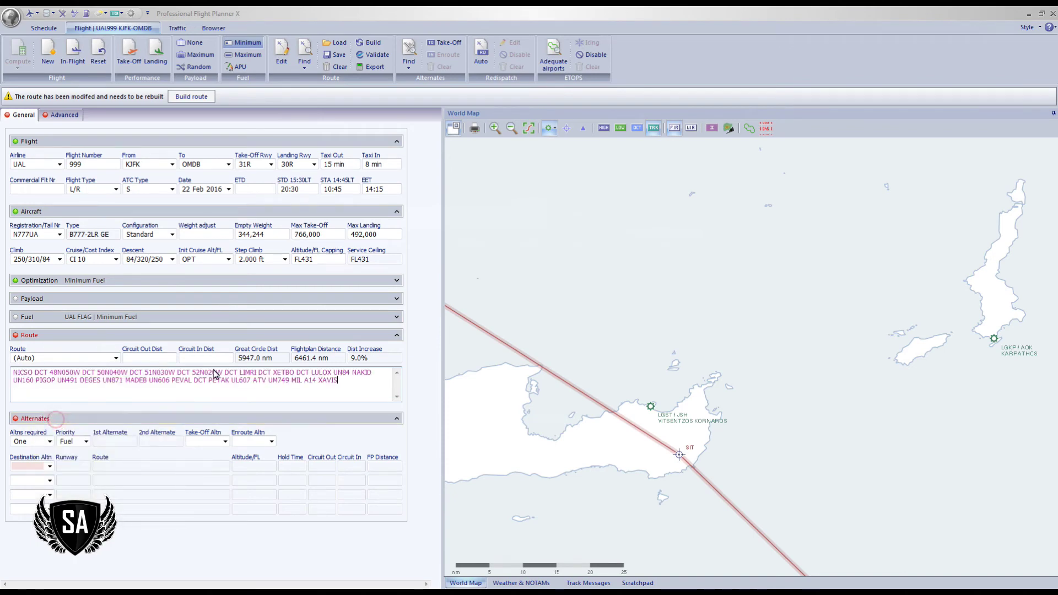
click(187, 98)
click(529, 128)
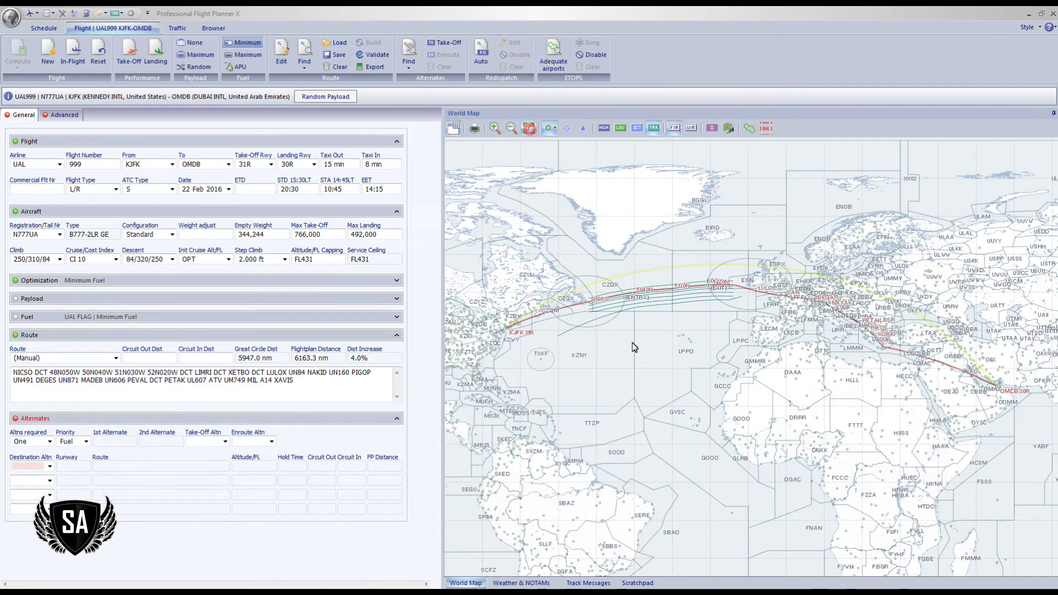
scroll(882, 380, up, 2)
scroll(880, 364, up, 1)
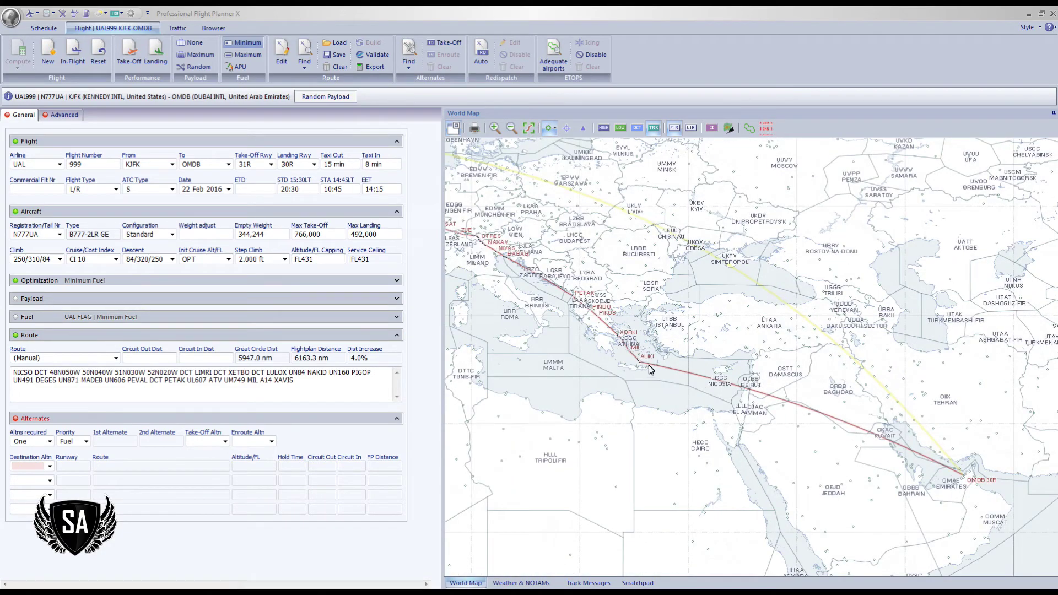
Append AUTO+ after XAVIS in the route text and start building the route
click(308, 386)
text(AUTO+)
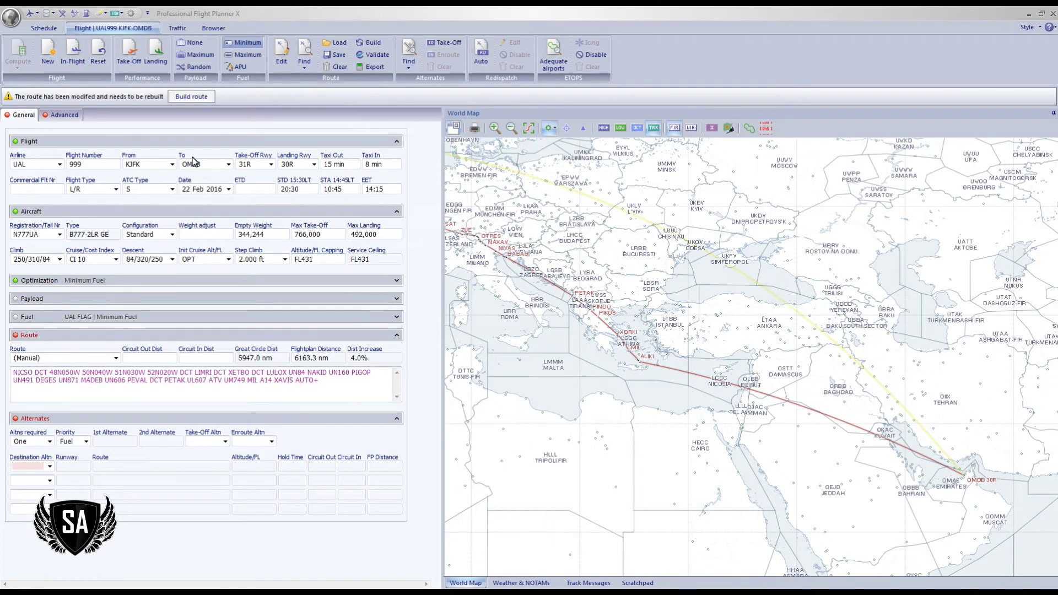
click(191, 97)
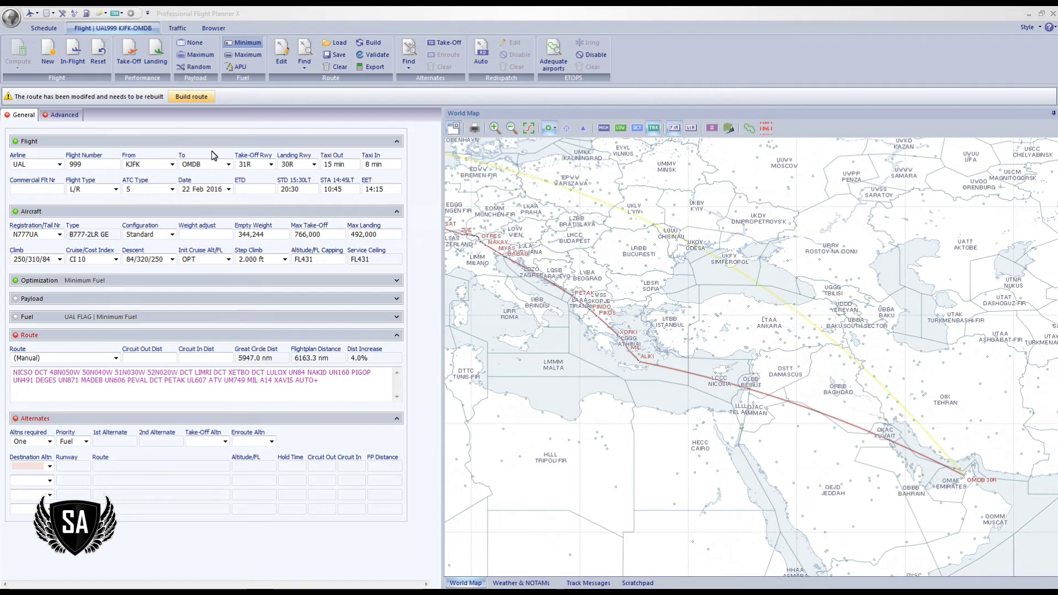
Find the XAVIS–OMDB continuation in Upper Airspace, avoiding LLLL, ORBB, OJAC and OIIX, and validate the completed route
click(276, 199)
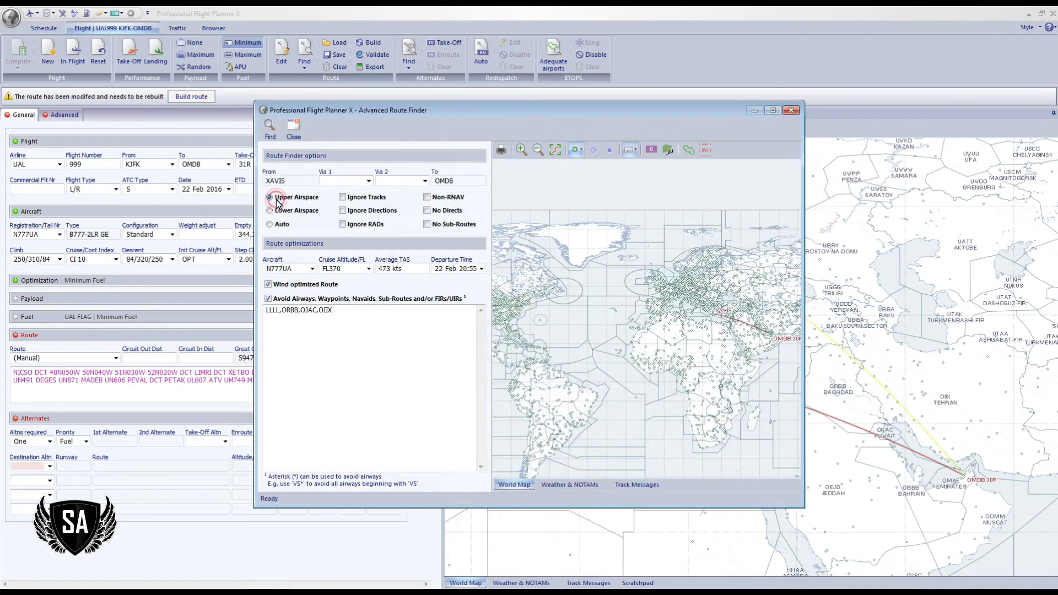
scroll(667, 347, up, 4)
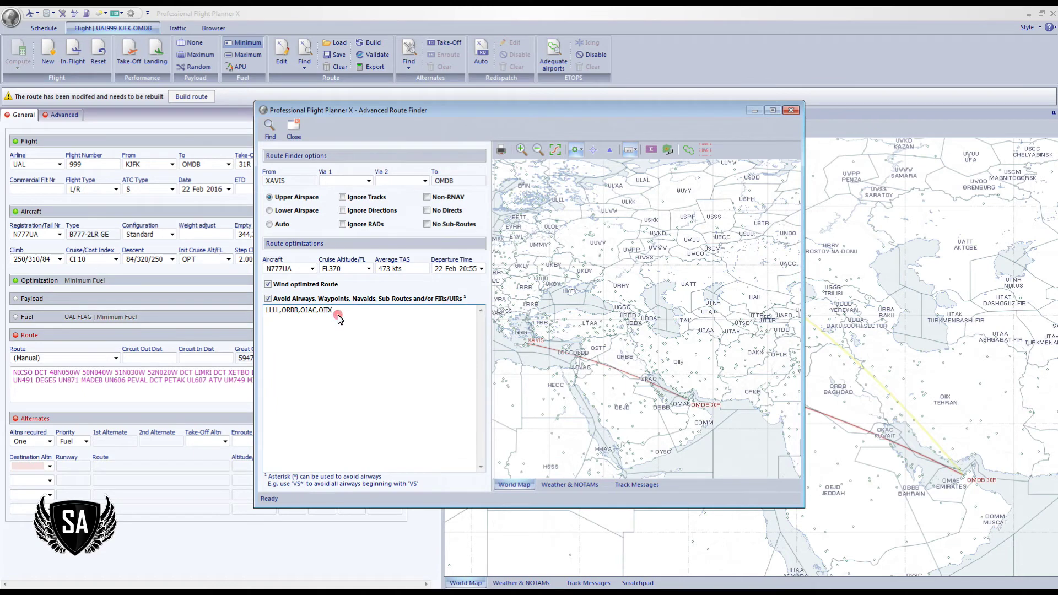
click(272, 135)
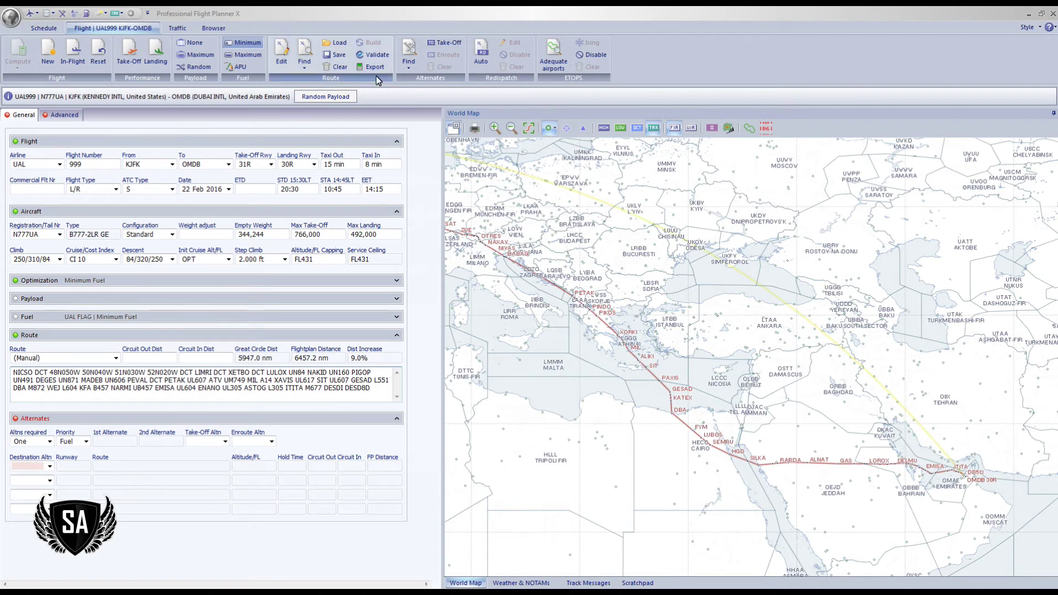
click(374, 54)
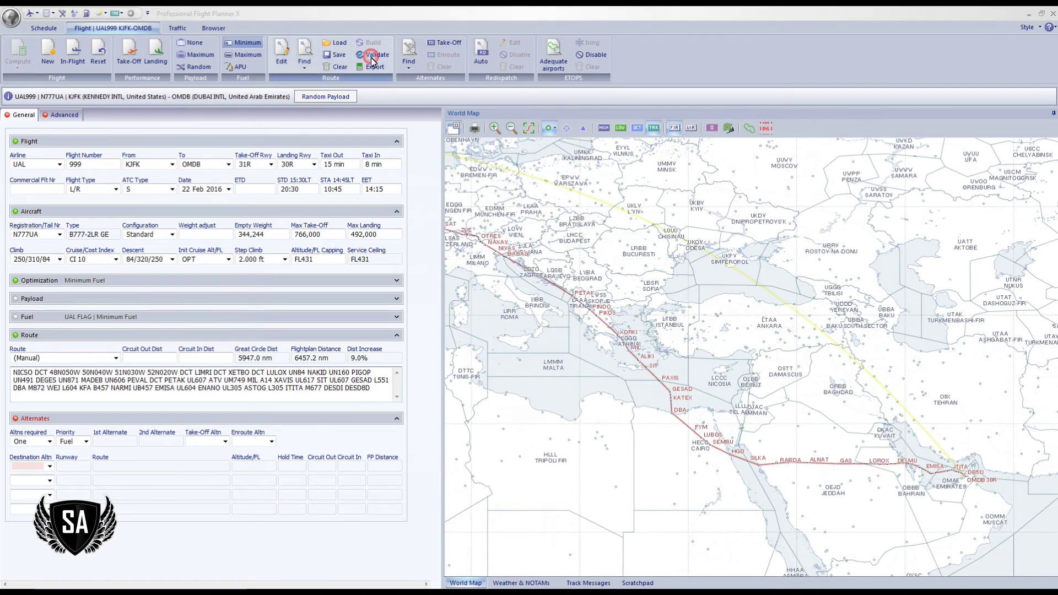
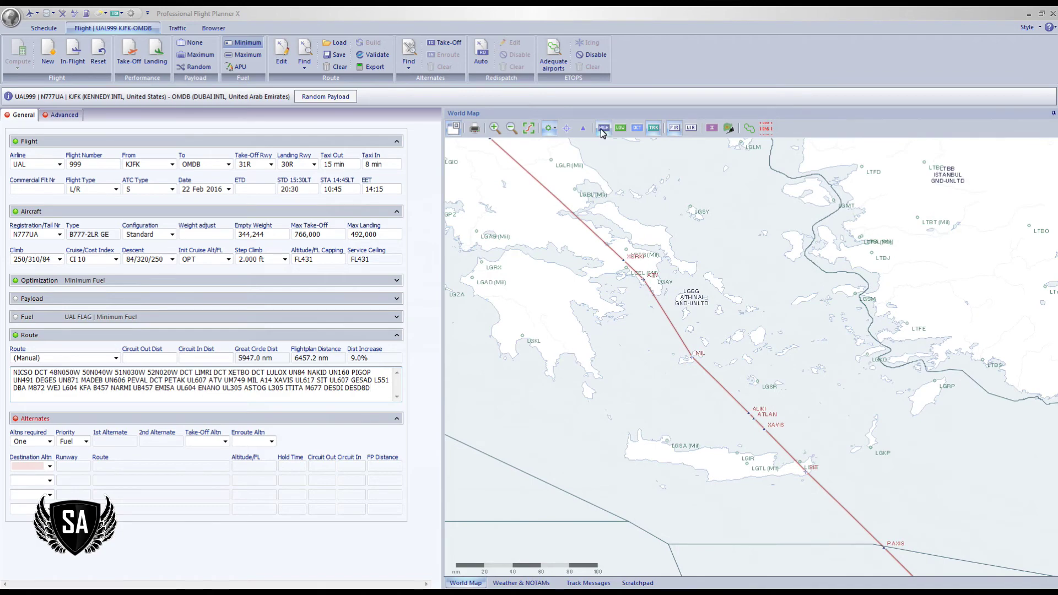
Display the high-altitude airways on the map and examine which ones the route follows from ATV past MIL, XAVIS and SIT to PAXIS
click(602, 130)
scroll(718, 348, up, 3)
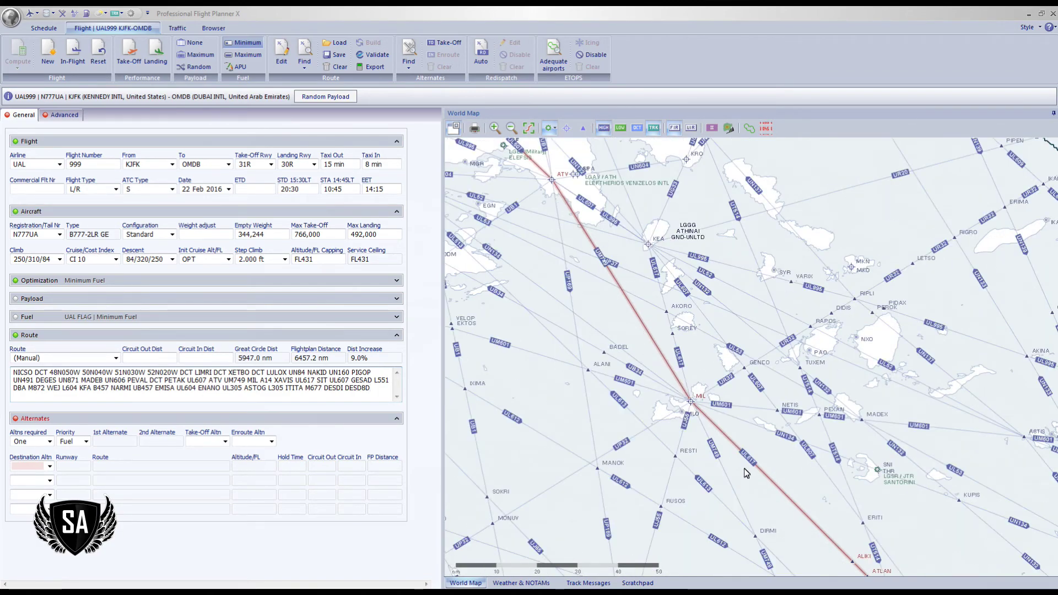
drag(784, 517, 699, 446)
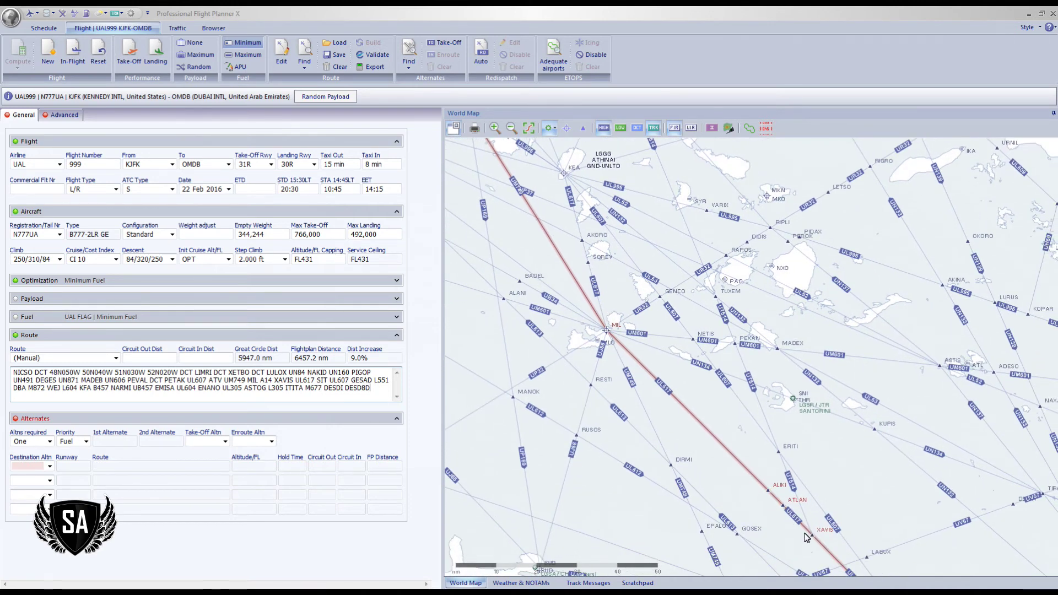
drag(667, 428, 546, 232)
click(779, 502)
drag(831, 519, 774, 447)
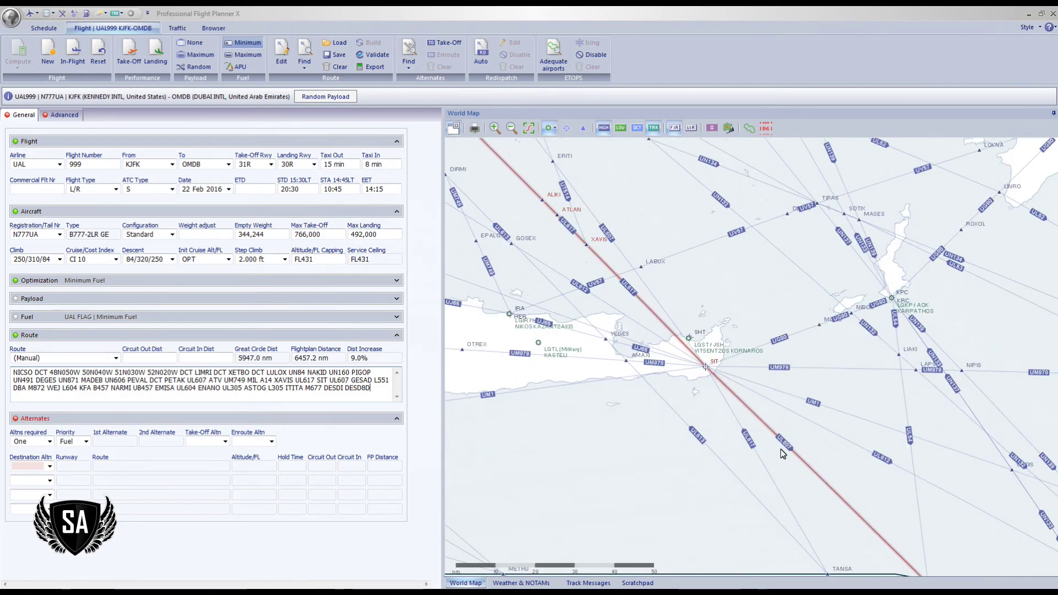
drag(827, 510, 763, 441)
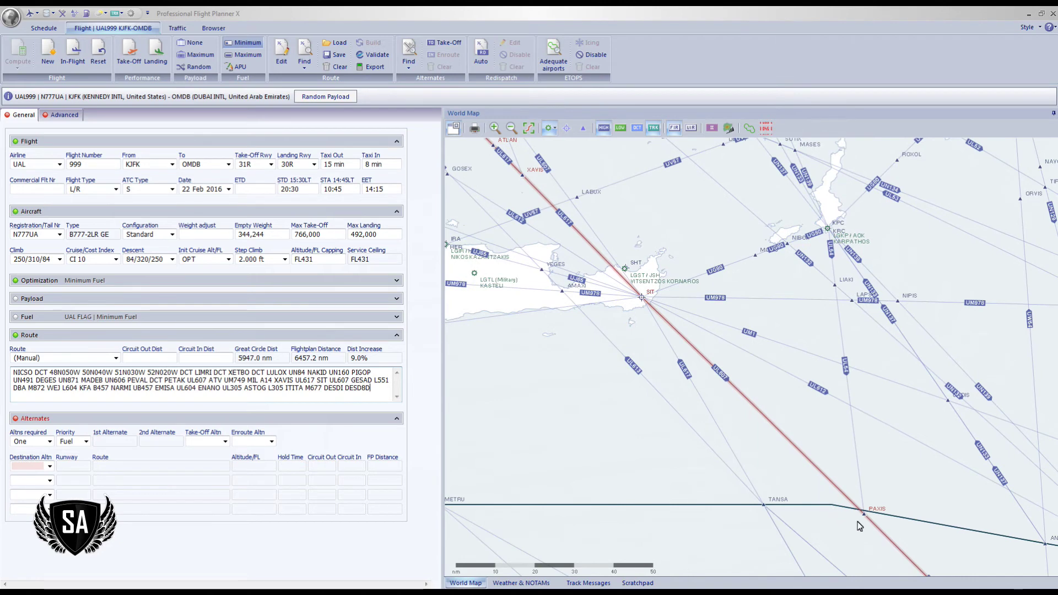
drag(709, 409, 680, 392)
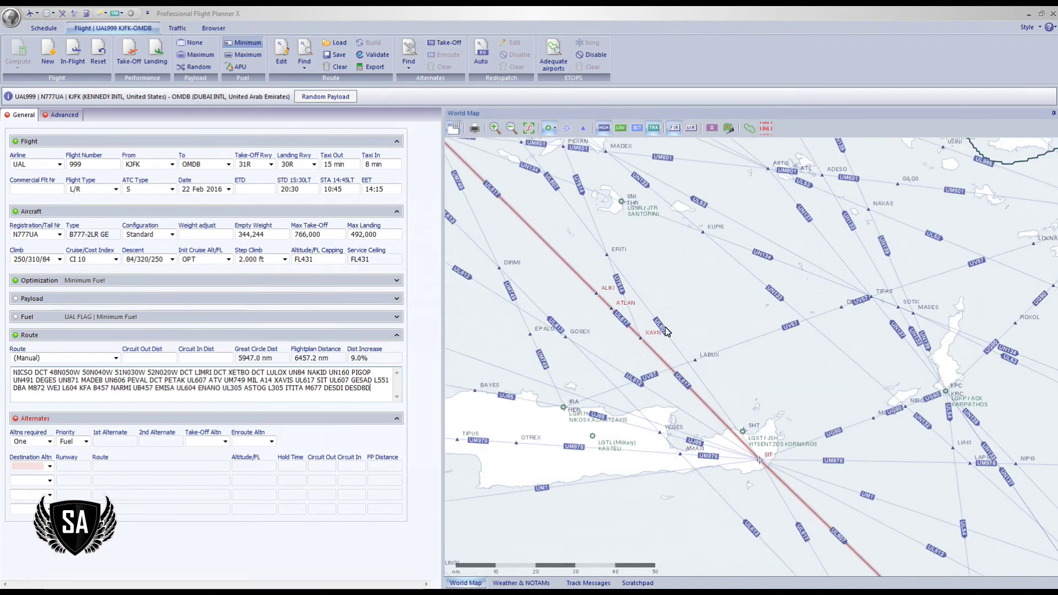
drag(644, 309, 618, 309)
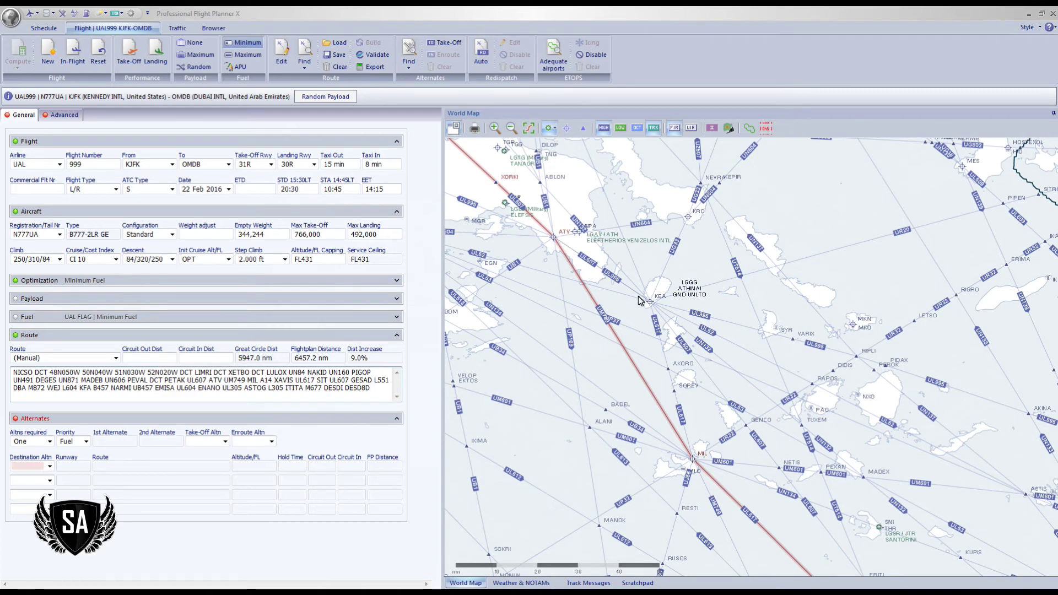
drag(793, 530, 657, 419)
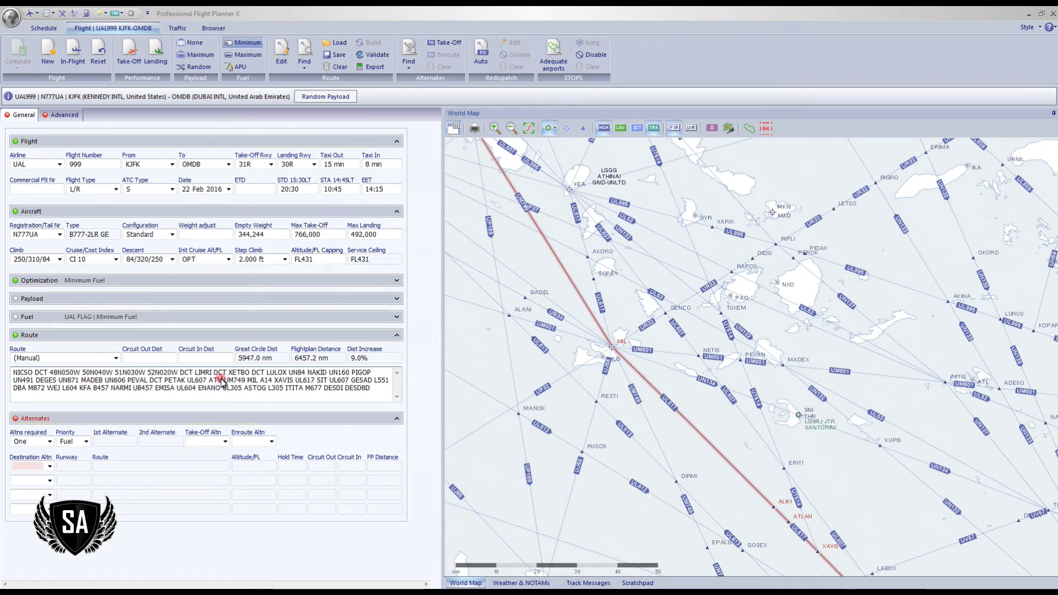
Delete UM749 MIL A14 XAVIS UL617 SIT between ATV and UL607 in the route text and rebuild the route
drag(505, 311, 582, 382)
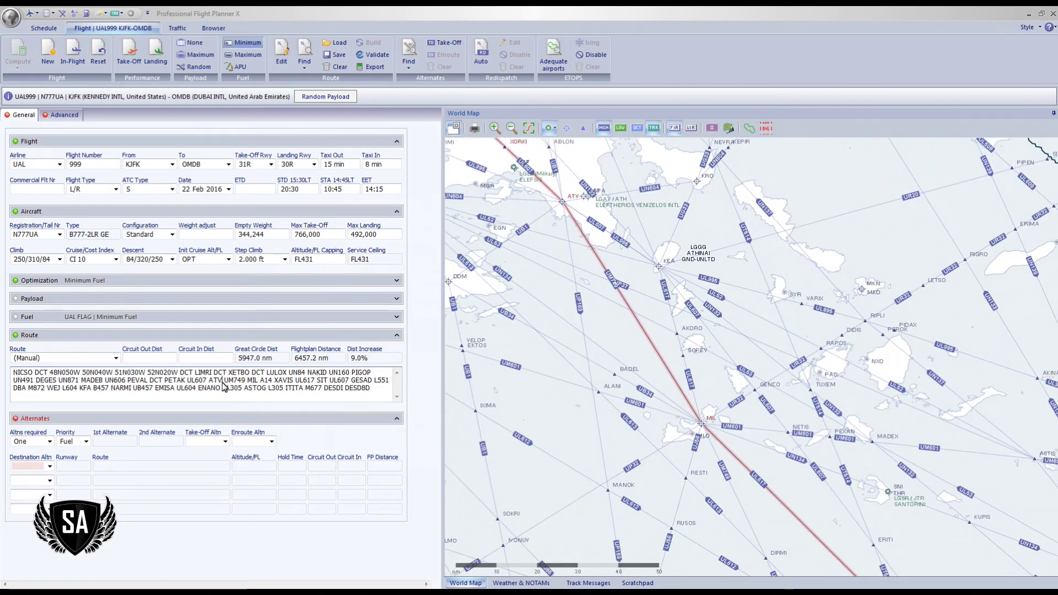
drag(686, 488, 886, 482)
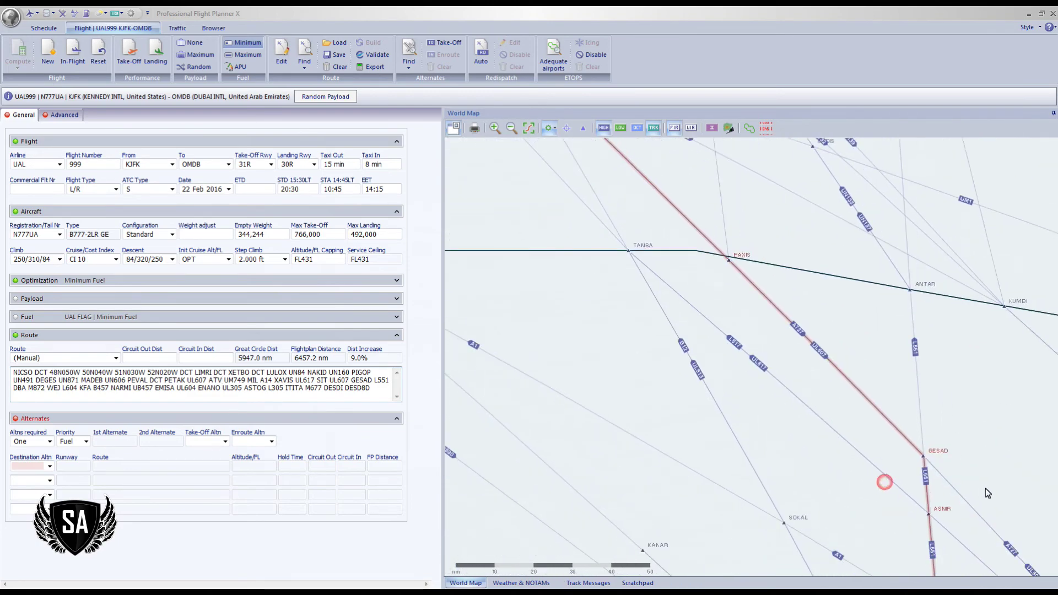
click(921, 462)
drag(716, 371, 827, 464)
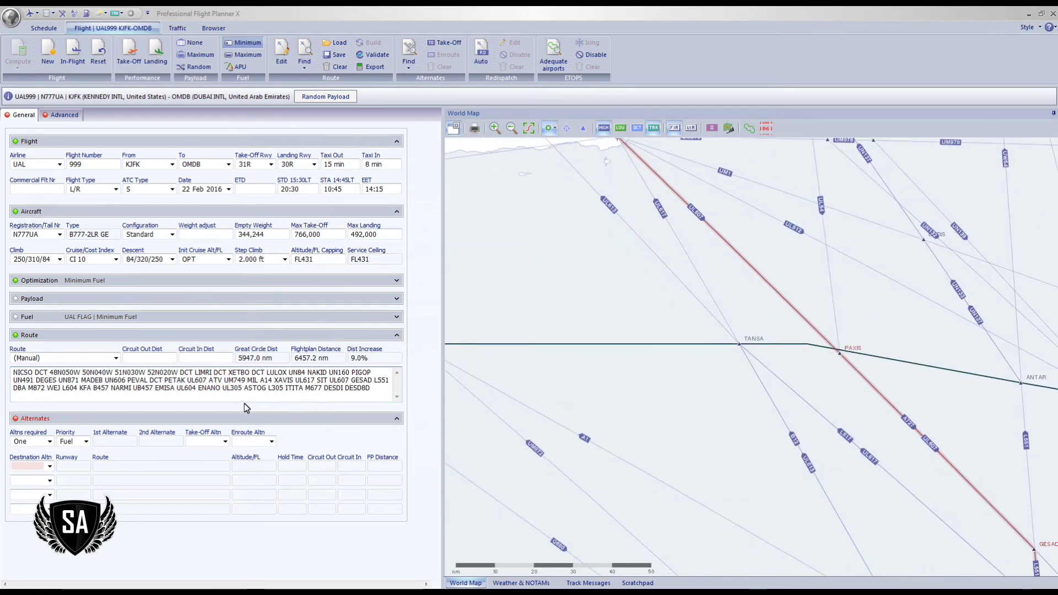
key(Delete)
key(Delete)
key(Delete)
key(Delete)
key(Delete)
key(Delete)
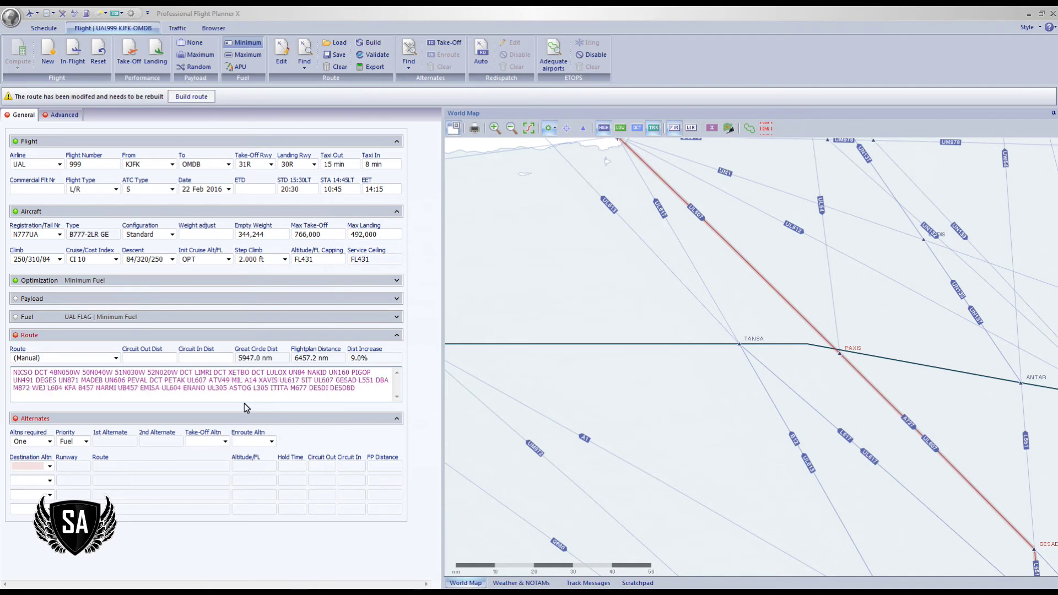
key(Delete)
key(Delete)
key(Delete)
key(Delete)
key(Delete)
key(Delete)
key(Delete)
key(Delete)
key(Delete)
key(Delete)
key(Delete)
key(Delete)
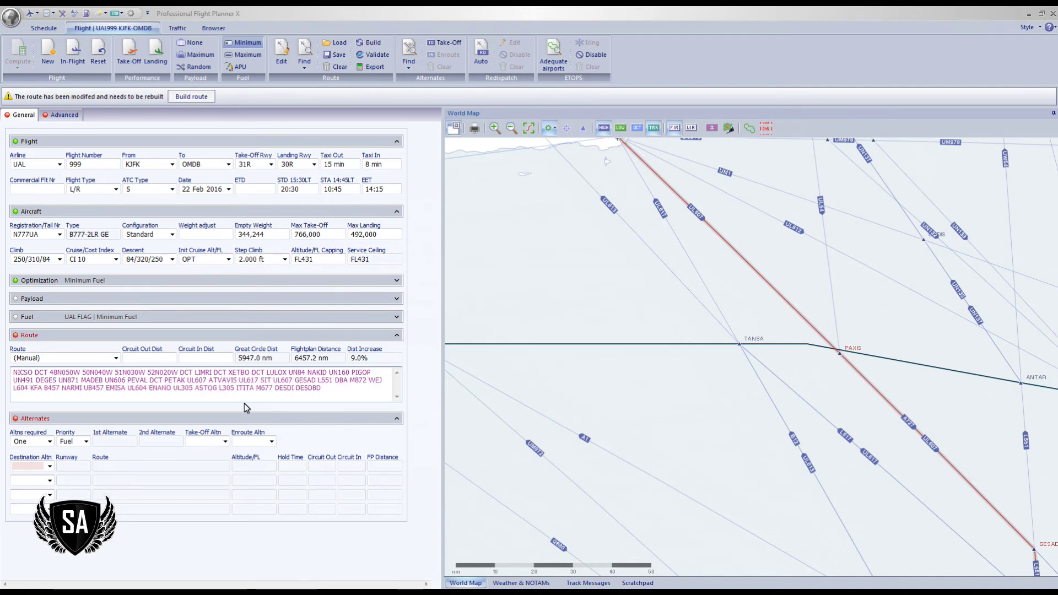
key(Delete)
key(Delete)
key(Delete)
key(Delete)
key(Delete)
key(Delete)
key(Delete)
key(Delete)
key(Delete)
key(Delete)
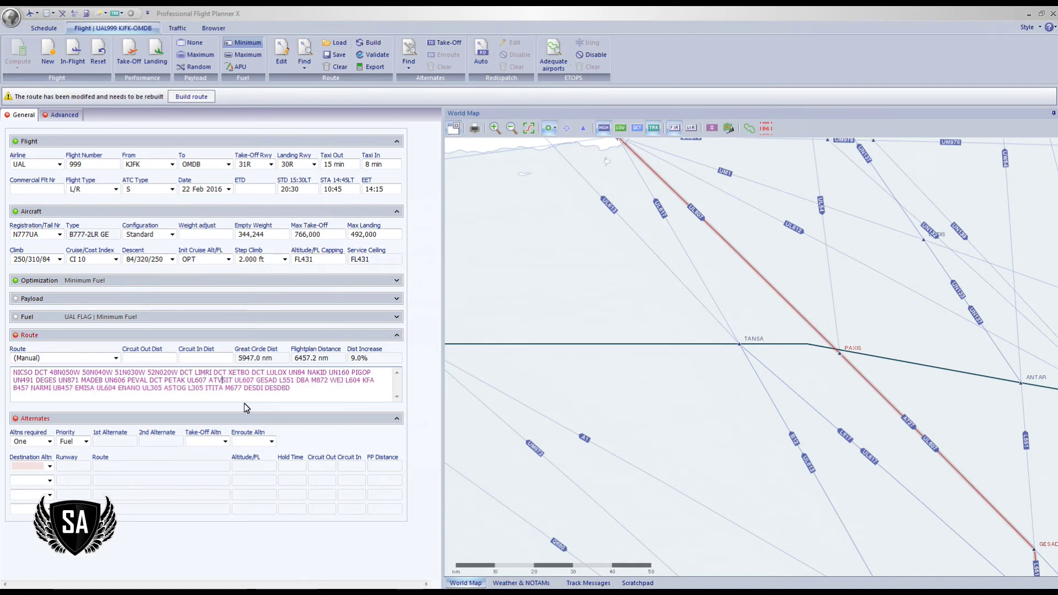
key(Delete)
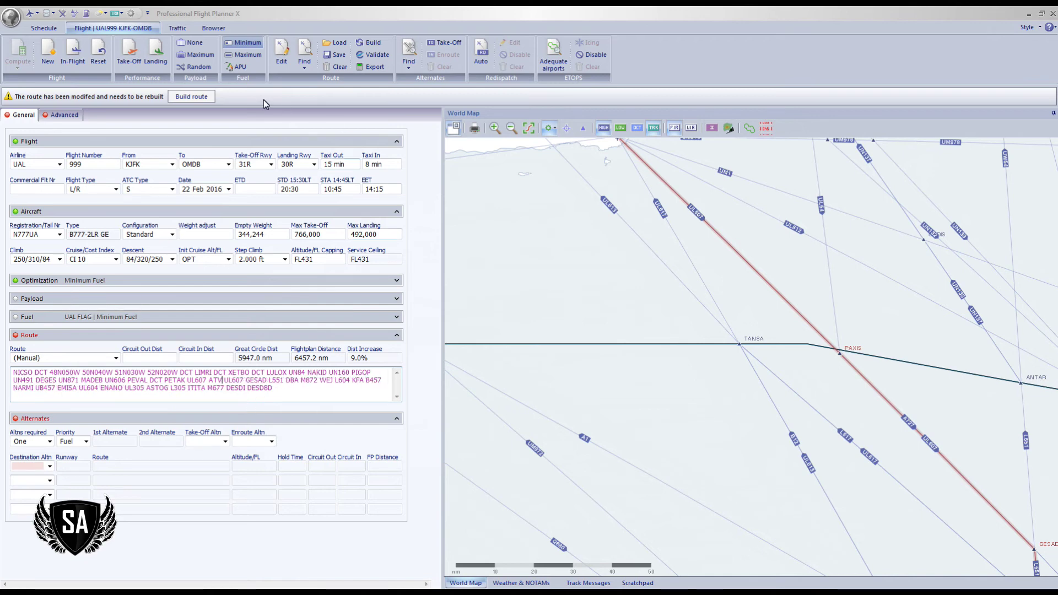
click(191, 99)
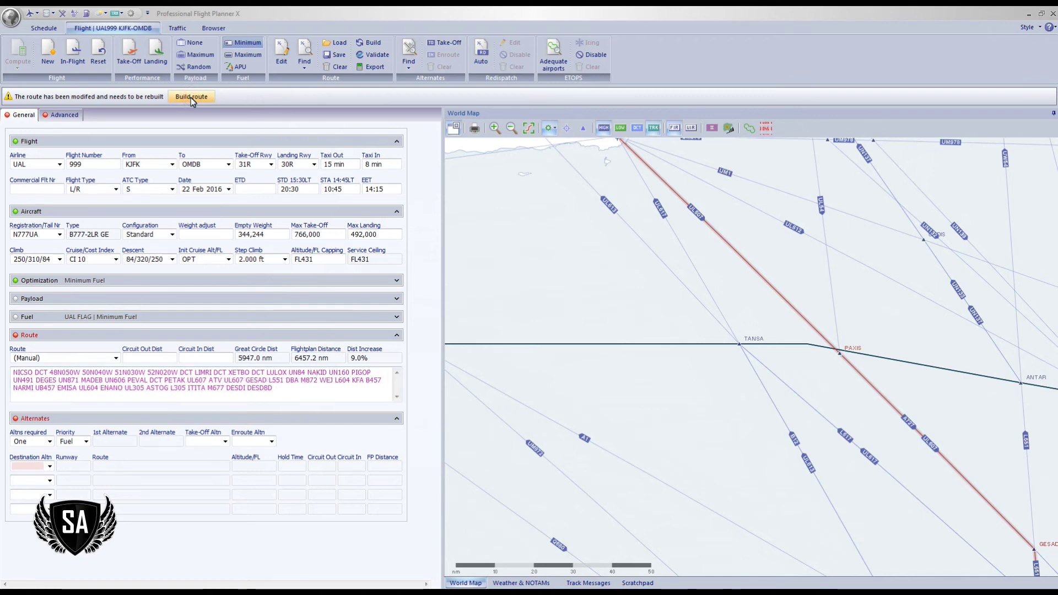
Examine the rebuilt route on the map against the high-altitude airways around NETIS, ERITI and SIT, and its course across the Mediterranean
drag(647, 340, 602, 279)
click(604, 128)
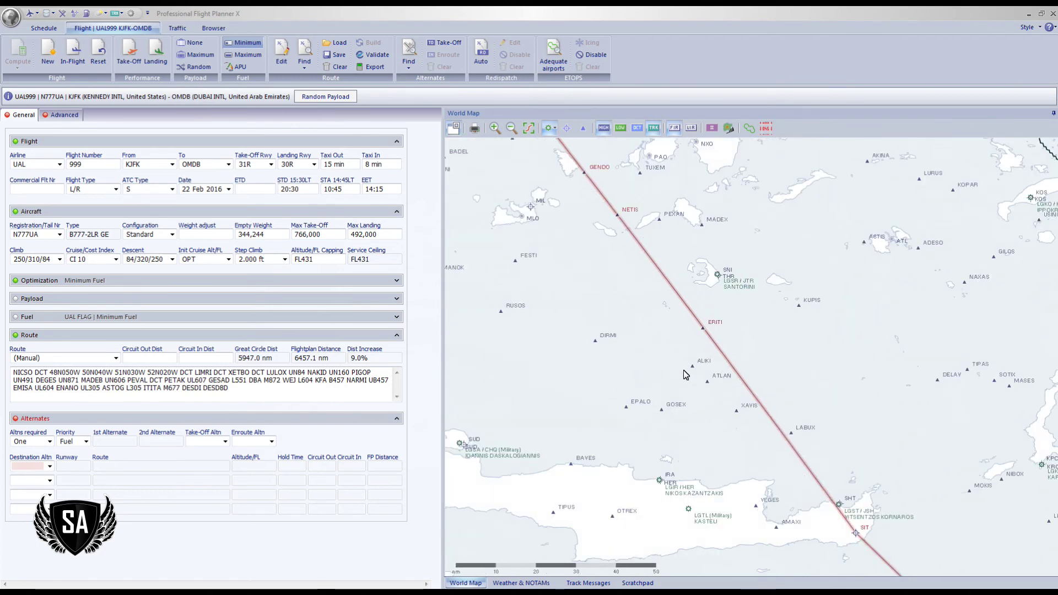
scroll(689, 381, up, 2)
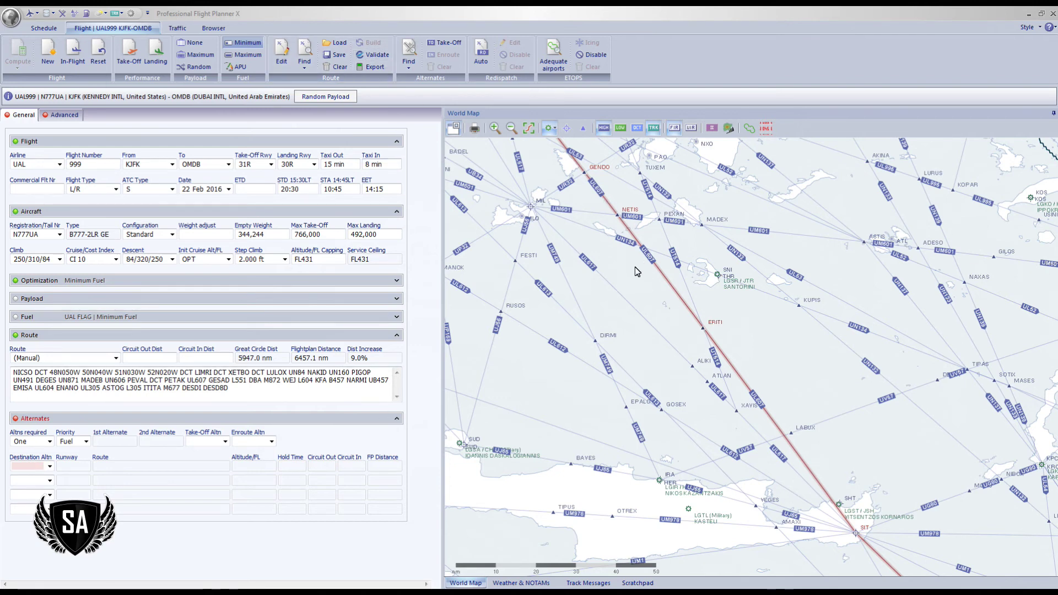
scroll(636, 270, down, 2)
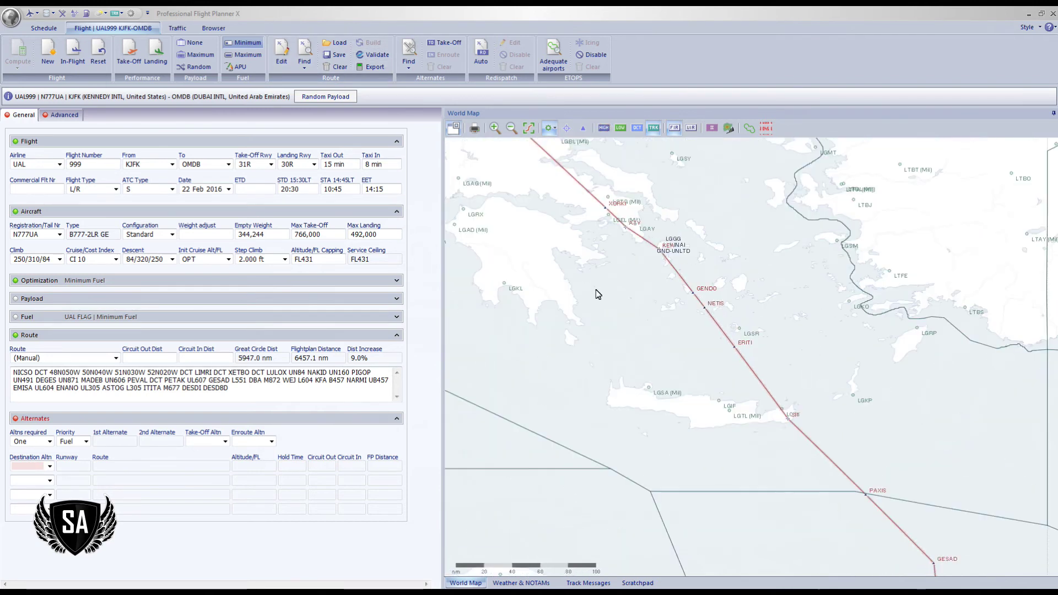
scroll(601, 298, down, 3)
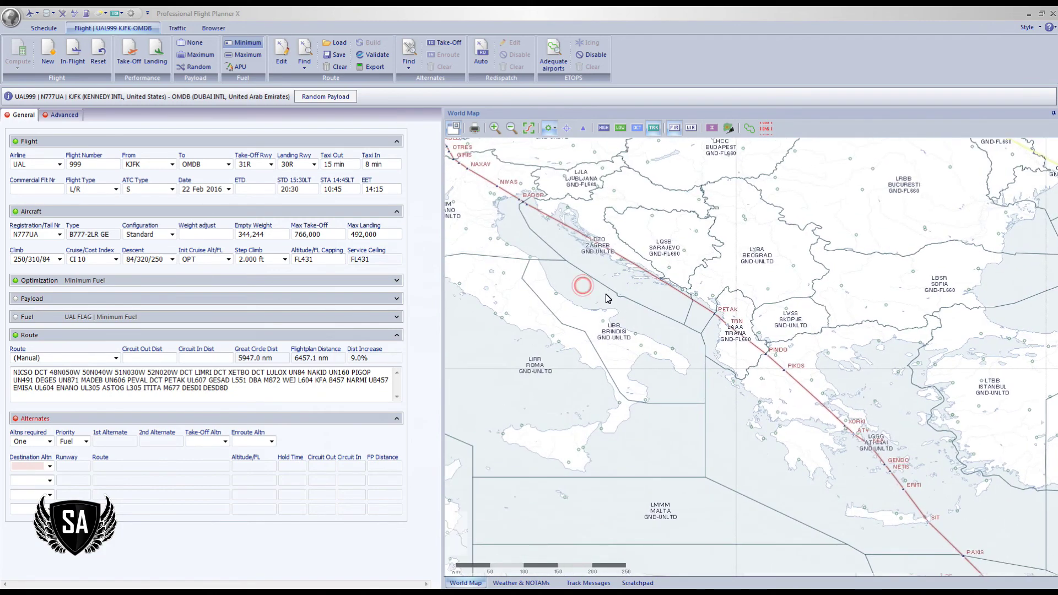
scroll(607, 298, down, 2)
click(544, 276)
drag(472, 246, 799, 382)
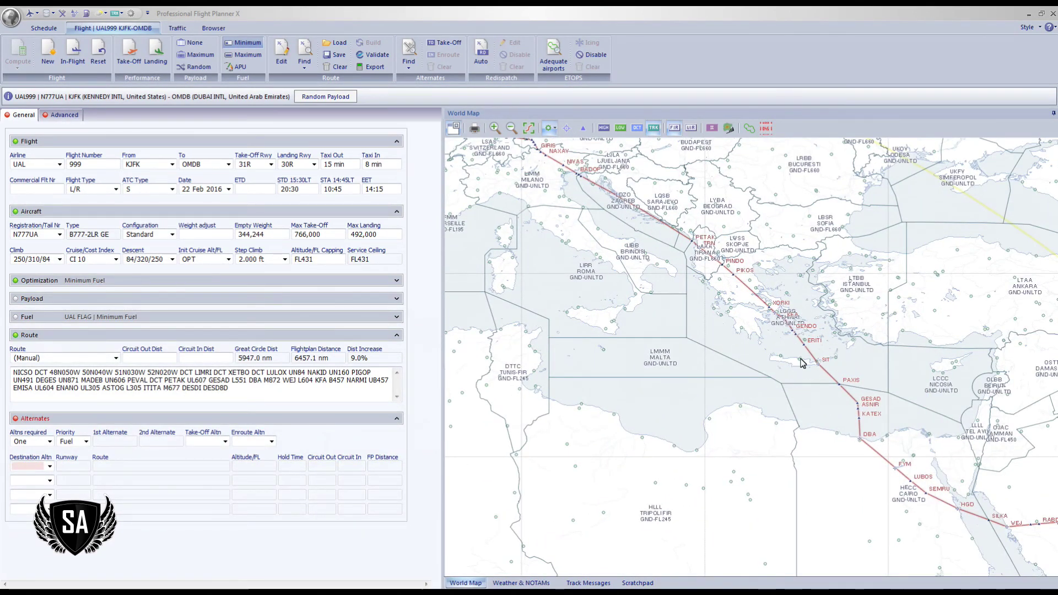
scroll(767, 354, up, 4)
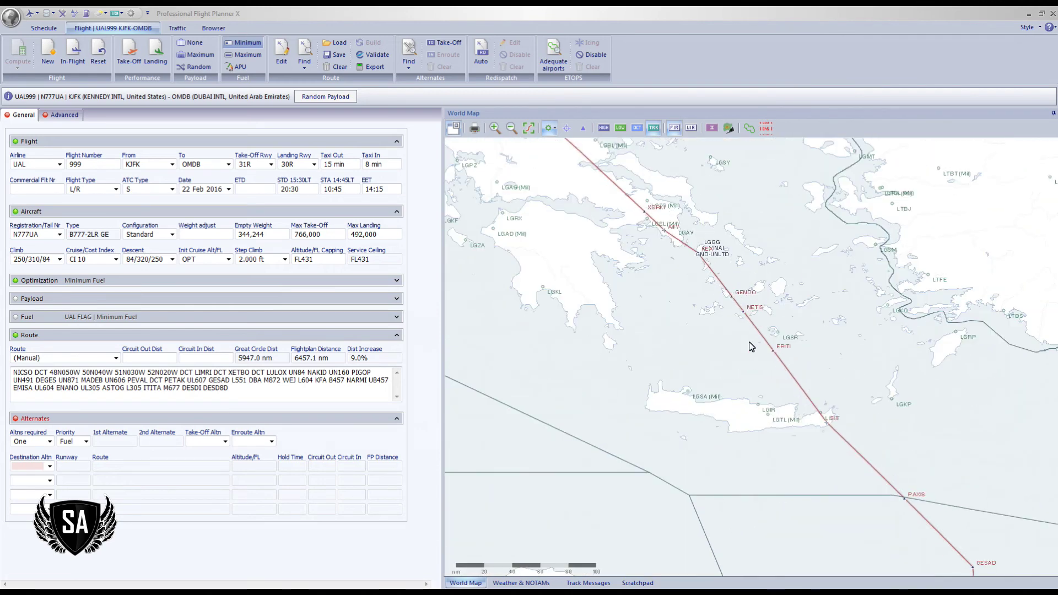
drag(718, 348, 704, 360)
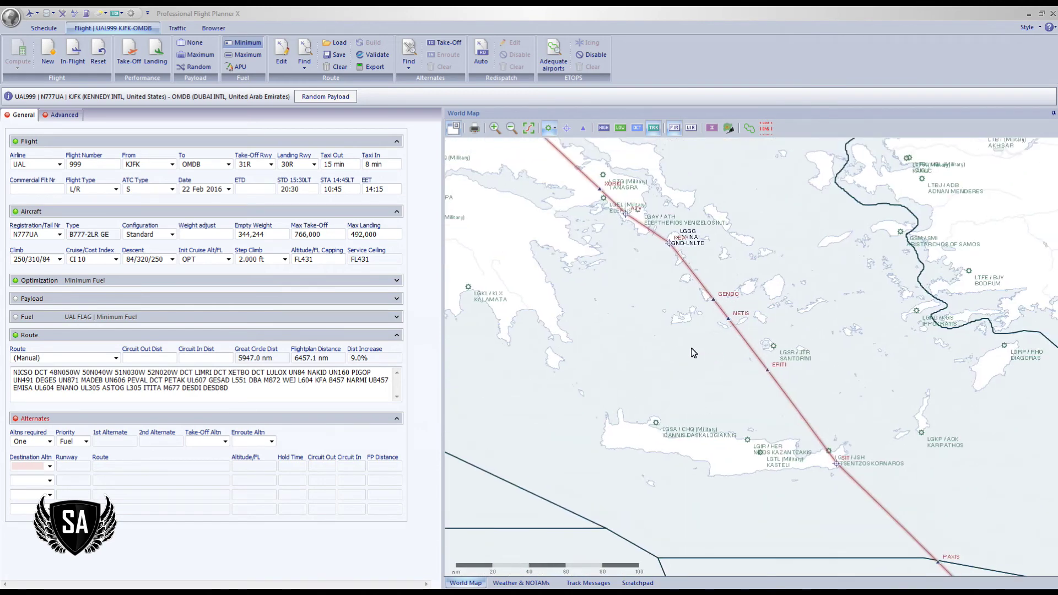
Run a CFMU validation of the rebuilt KJFK–OMDB flight plan and close the validation window
click(374, 54)
click(342, 155)
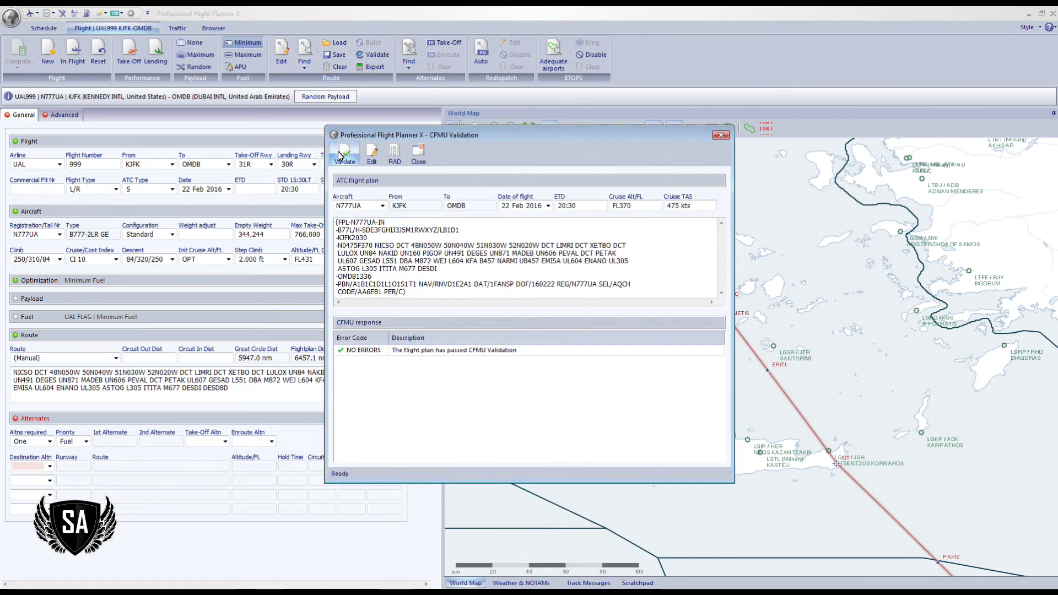
click(423, 157)
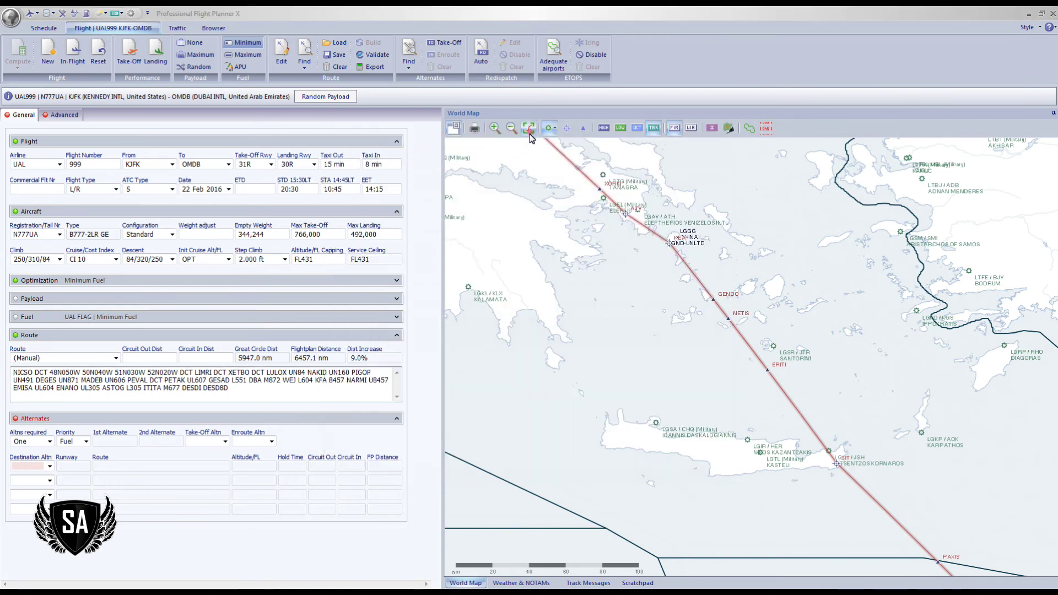
Fit the whole KJFK–OMDB route on the world map and hide the FIR boundaries and airports
click(529, 128)
click(674, 128)
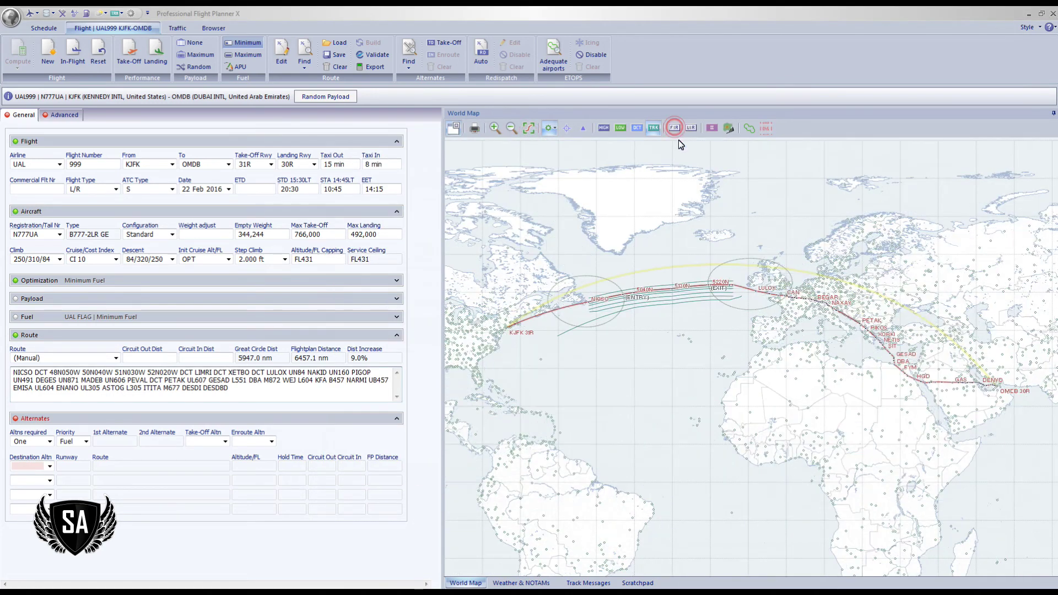
click(551, 132)
click(557, 143)
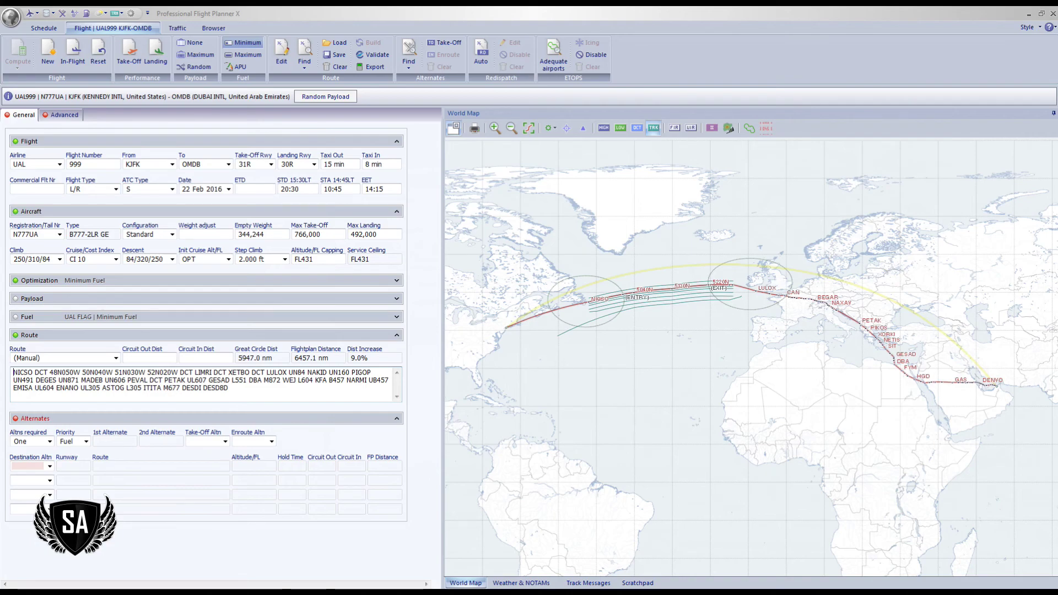
Switch to the EuroFPL Route Finder, clear the old route text and set the destination (ADES) to LIRF
key(alt+Tab)
click(524, 206)
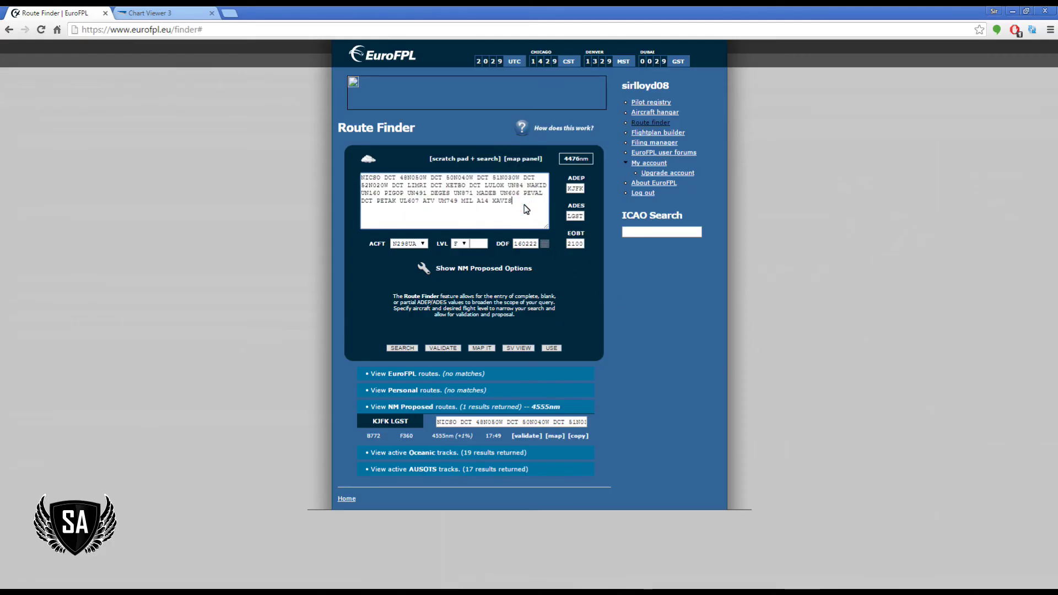
key(ctrl+a)
key(BackSpace)
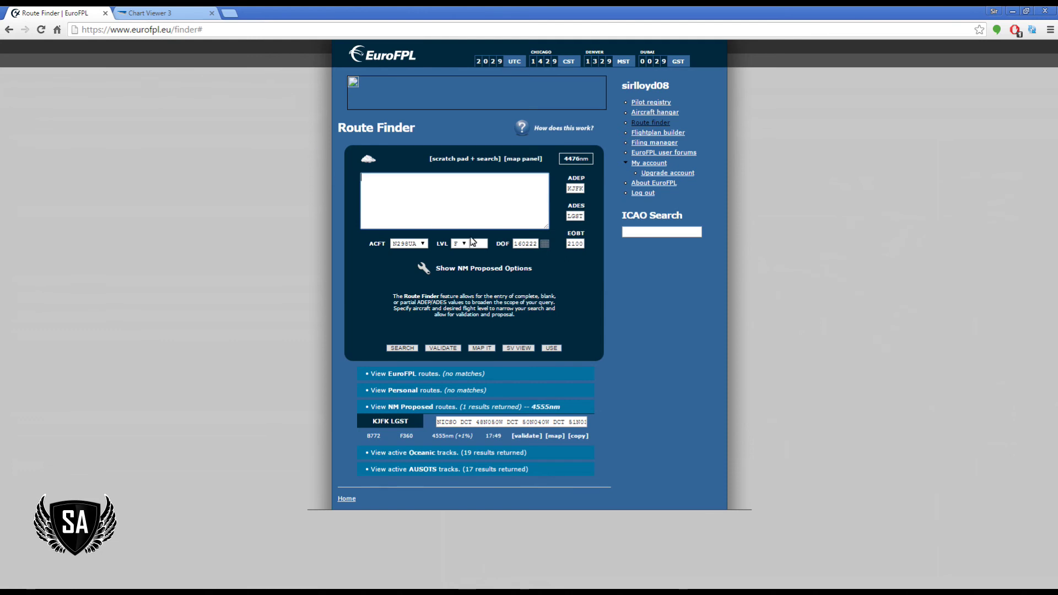
click(431, 189)
double_click(577, 217)
text(LIRF)
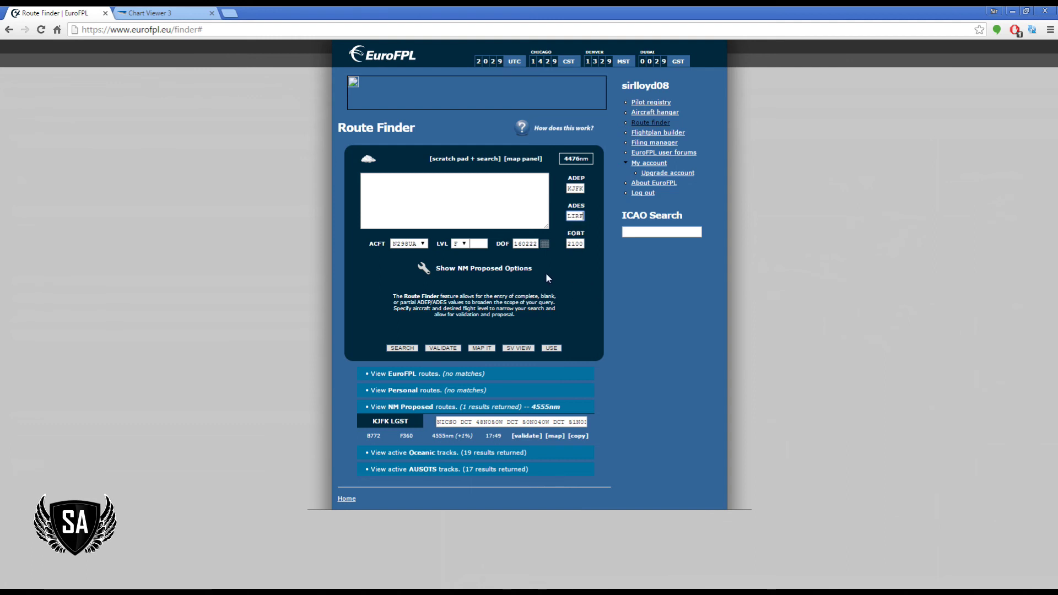
click(434, 188)
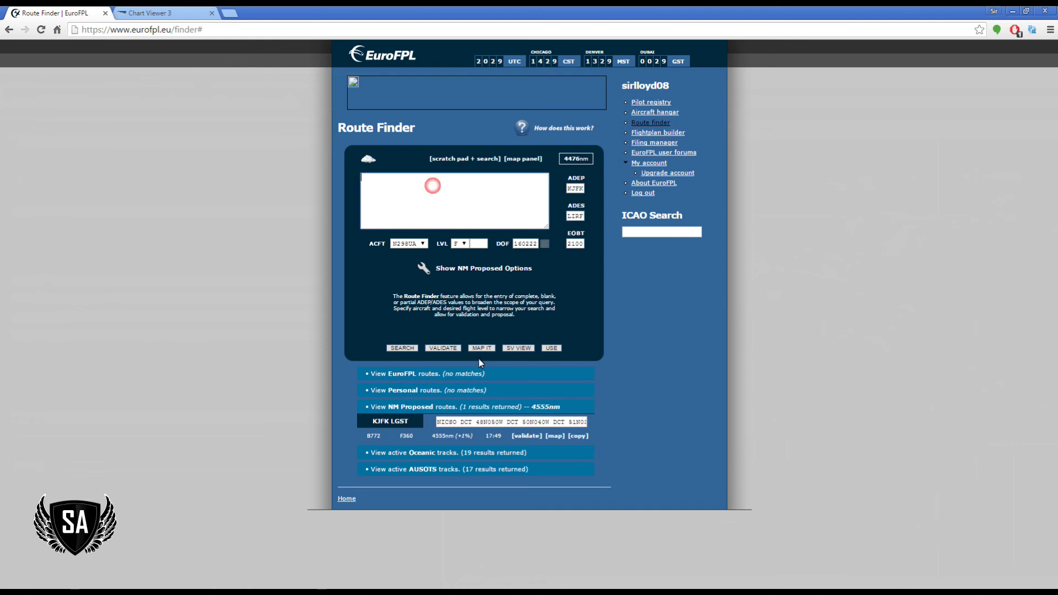
Insert the active oceanic track NAT-U as the route start and search for KJFK–LIRF routes
click(426, 406)
click(431, 425)
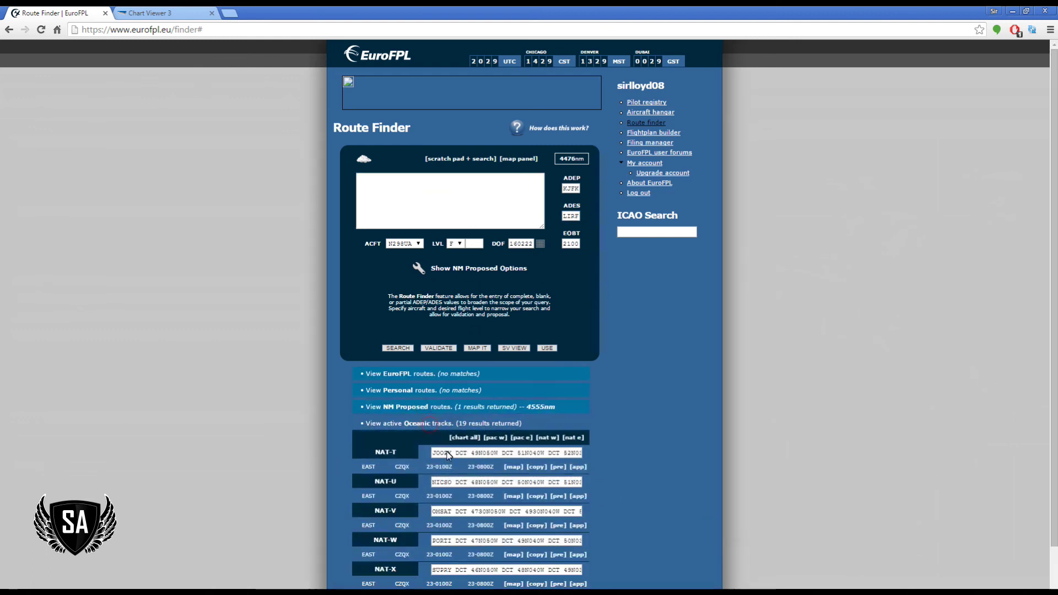
click(536, 497)
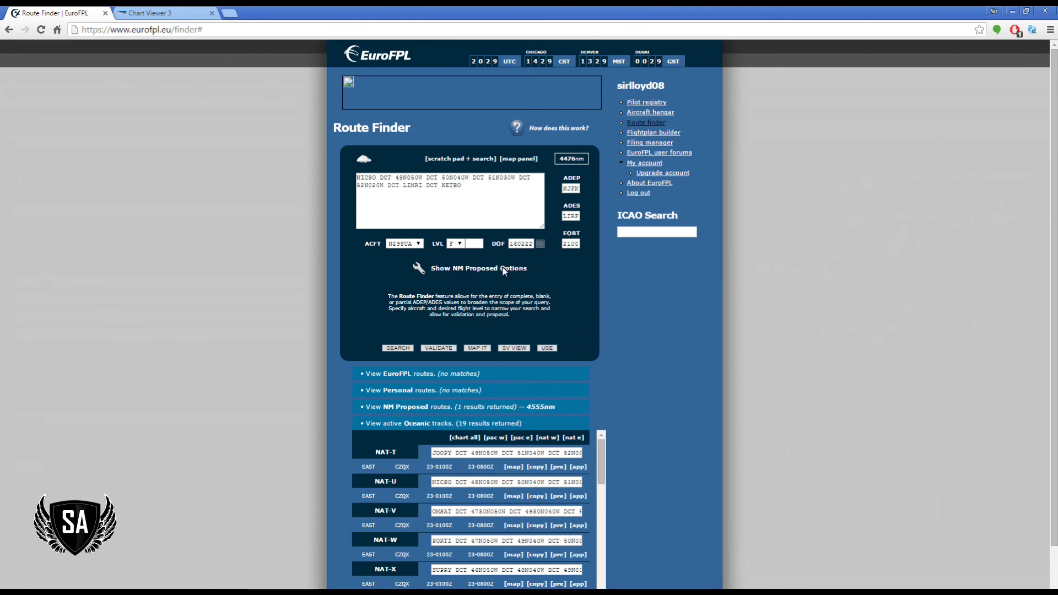
click(401, 349)
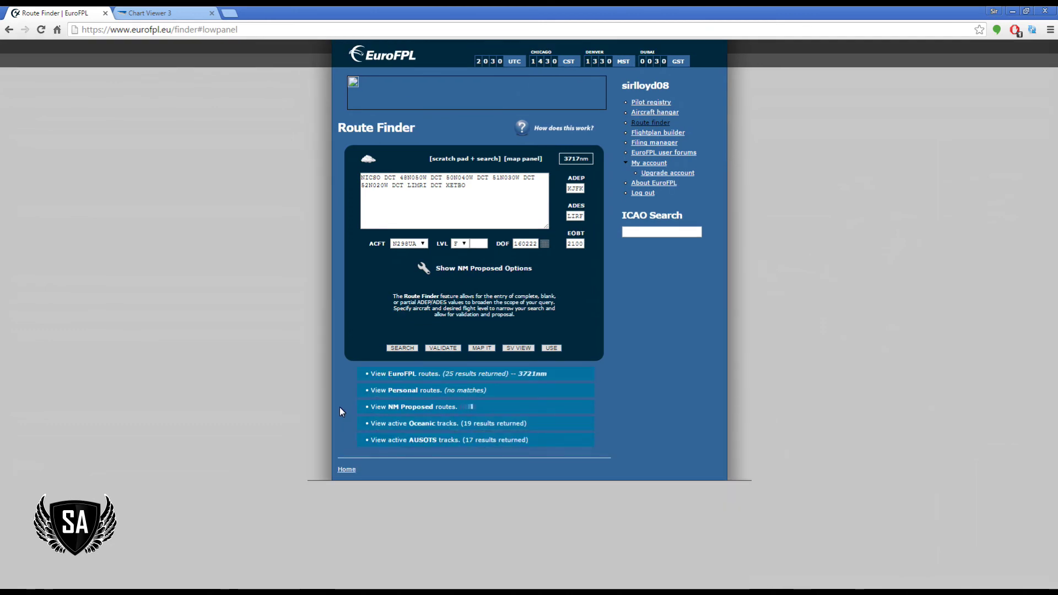
Load each of the five NM Proposed KJFK–LIRF routes in turn and compare their final waypoints
click(473, 407)
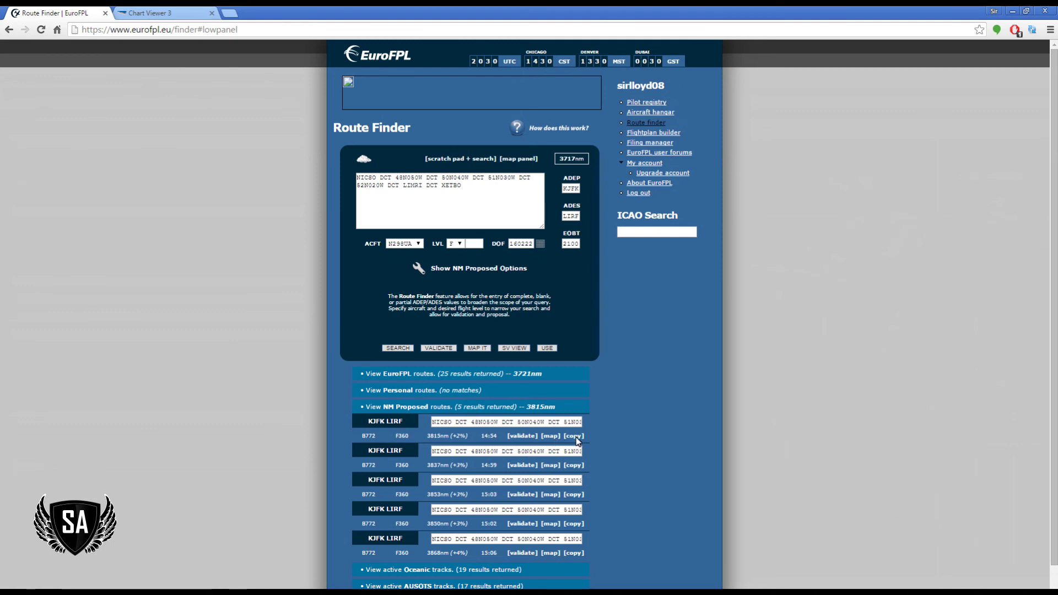
click(574, 436)
double_click(455, 203)
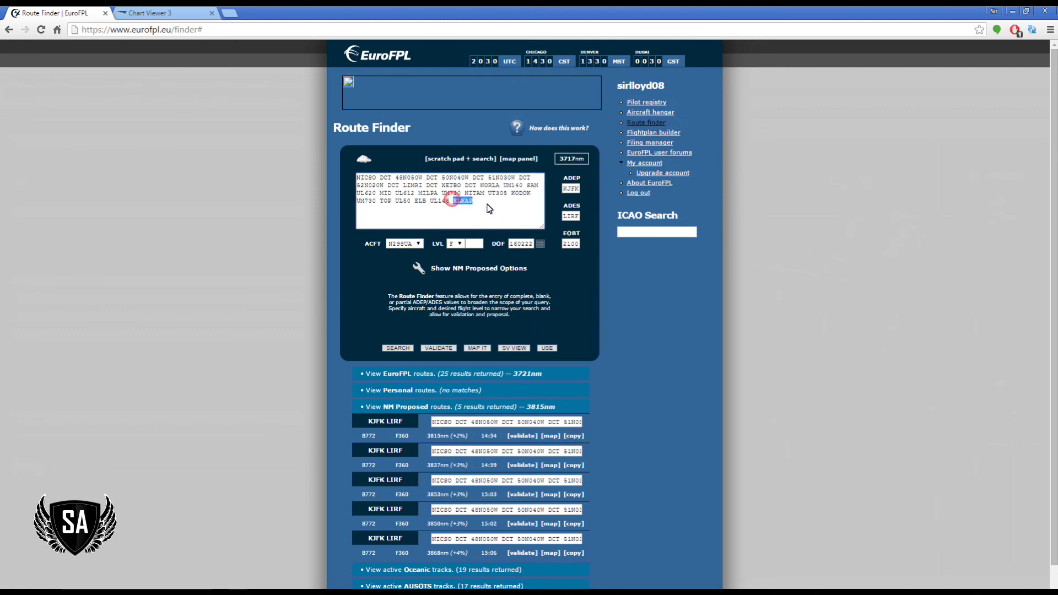
click(573, 467)
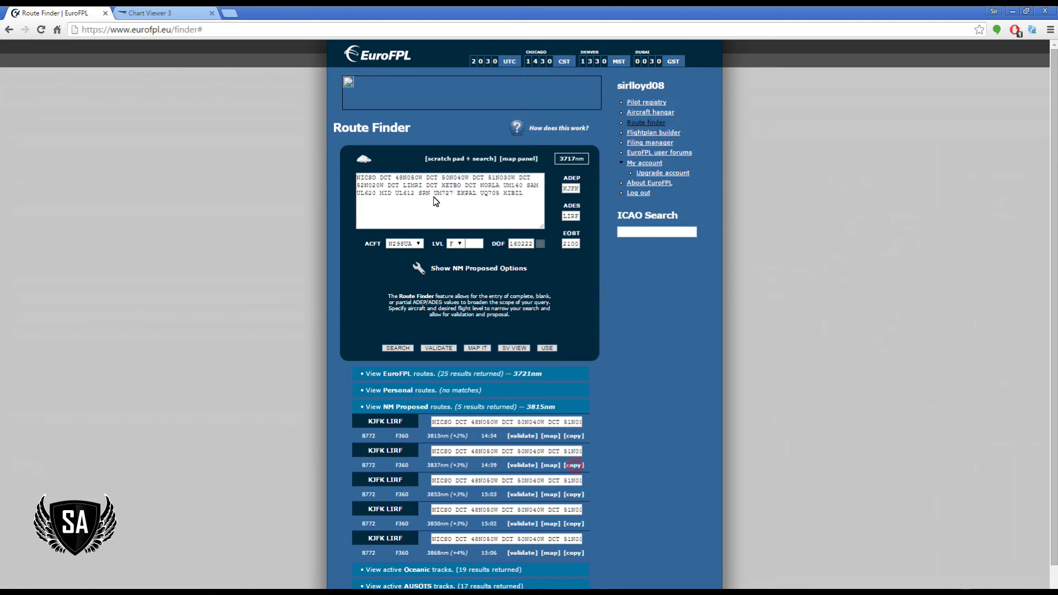
double_click(503, 193)
click(574, 494)
double_click(478, 202)
click(574, 524)
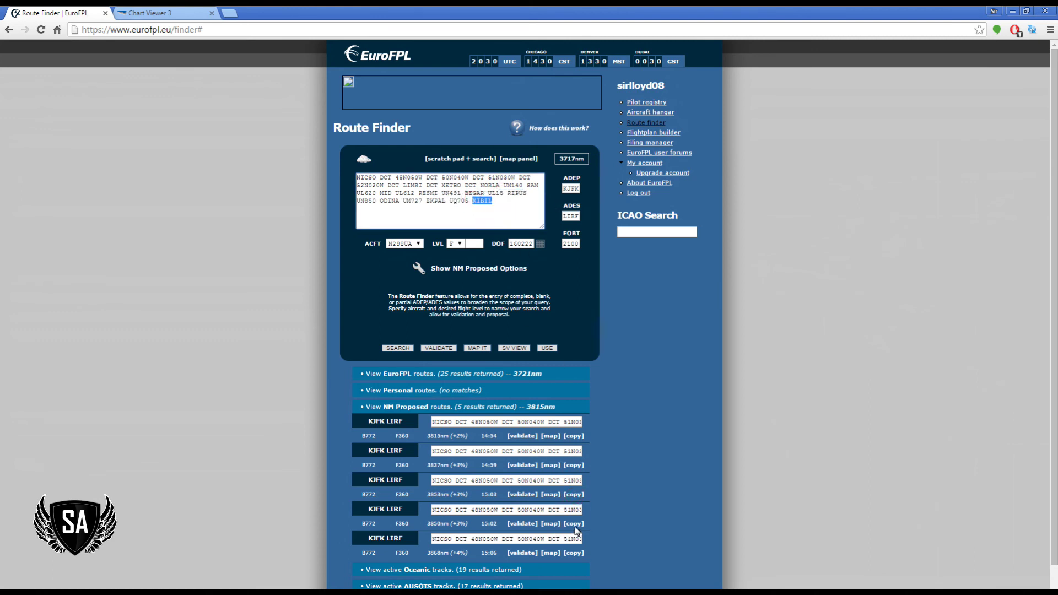
double_click(479, 209)
click(573, 553)
click(631, 424)
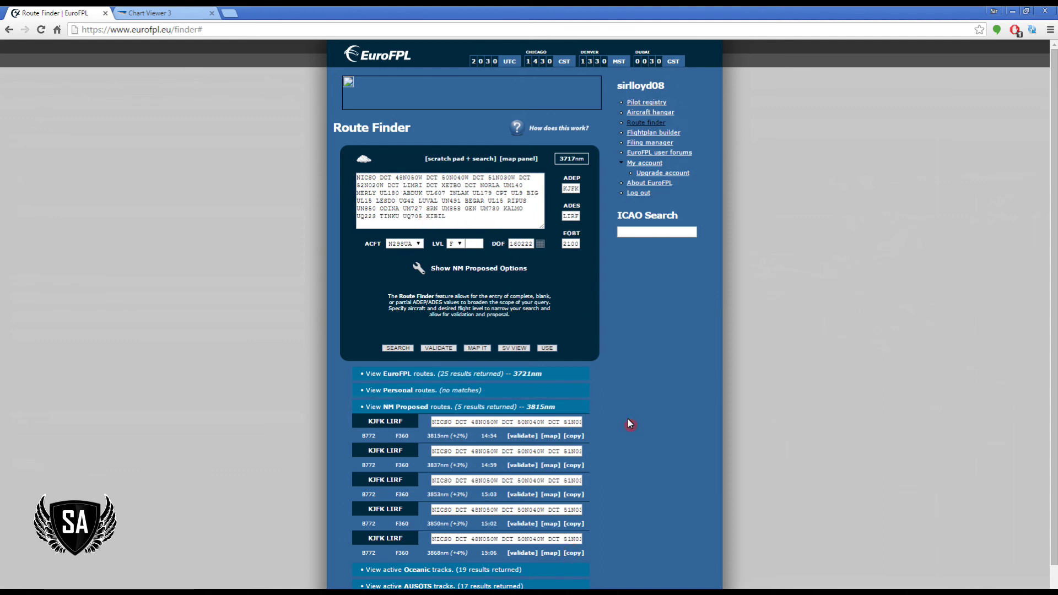
click(496, 408)
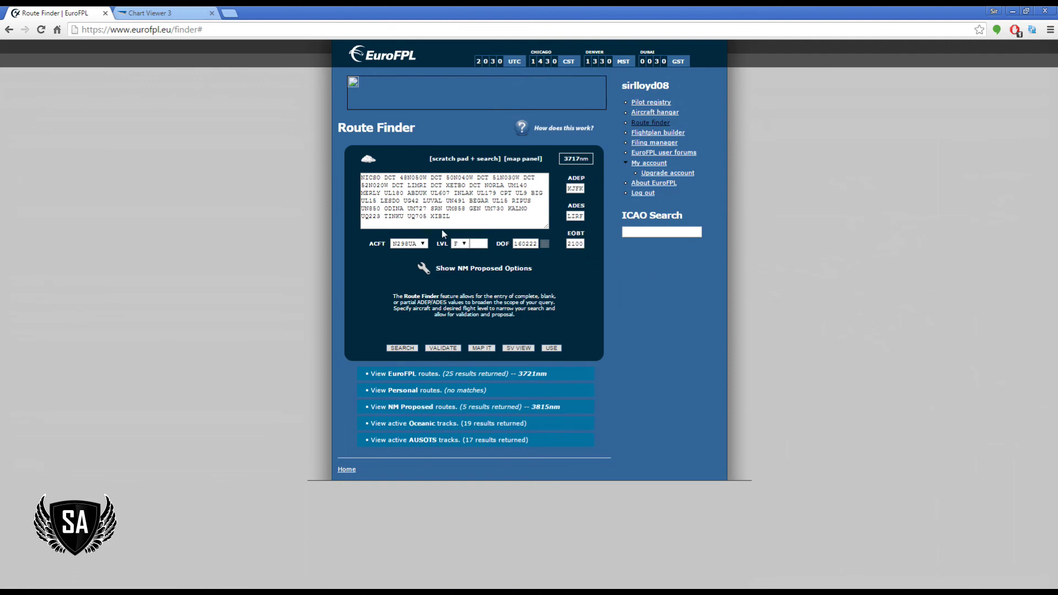
Replace everything after XETBO with XIBIL, search again and load the first NM Proposed route
drag(469, 186, 508, 252)
key(Delete)
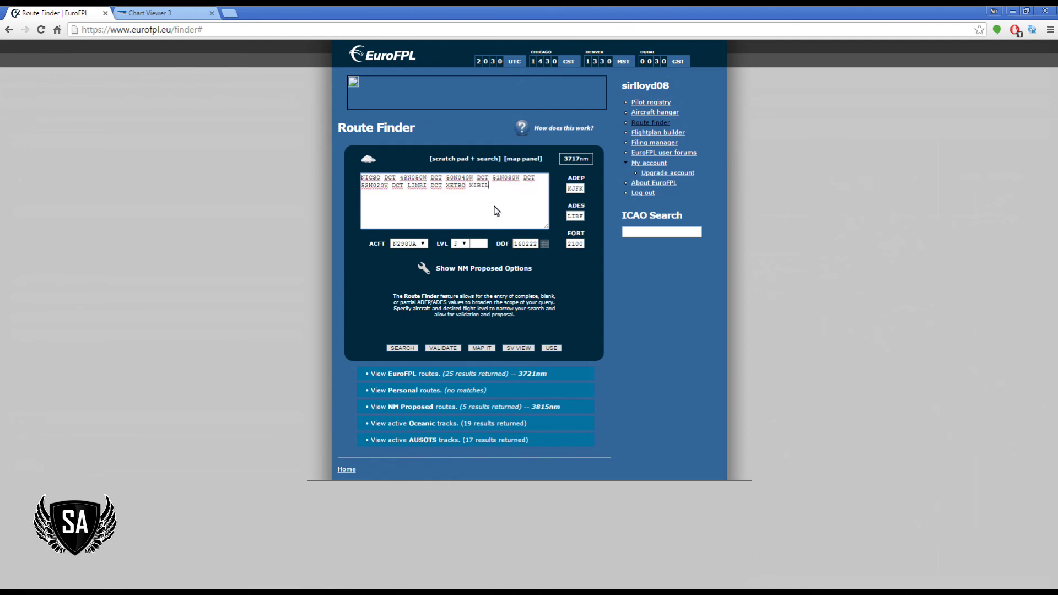
click(403, 348)
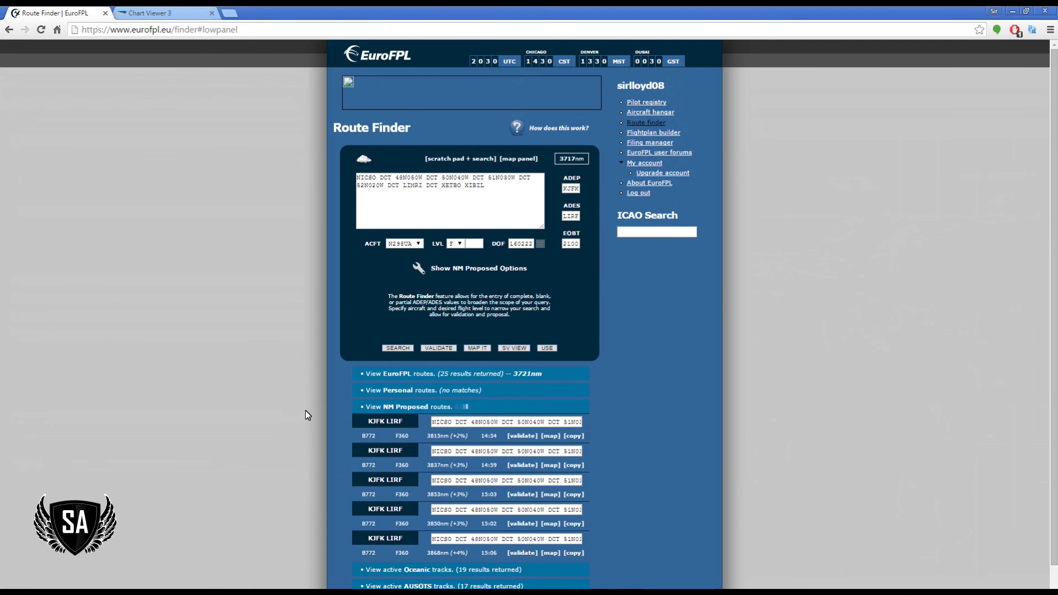
click(384, 409)
click(574, 437)
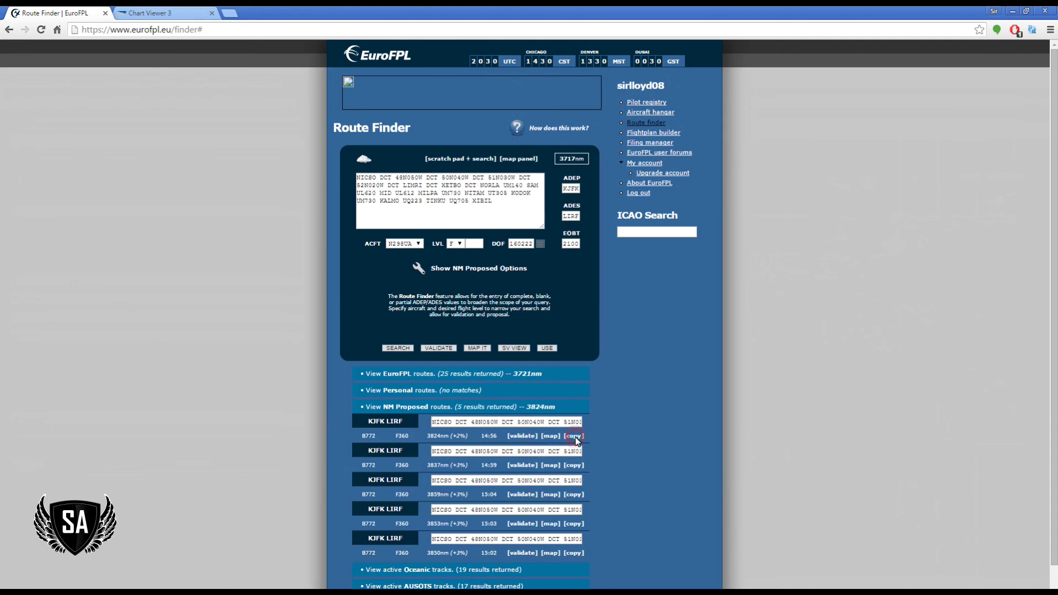
Load the second through fifth NM Proposed KJFK–LIRF routes in turn and check the end of each route for the waypoint XIBIL
click(575, 466)
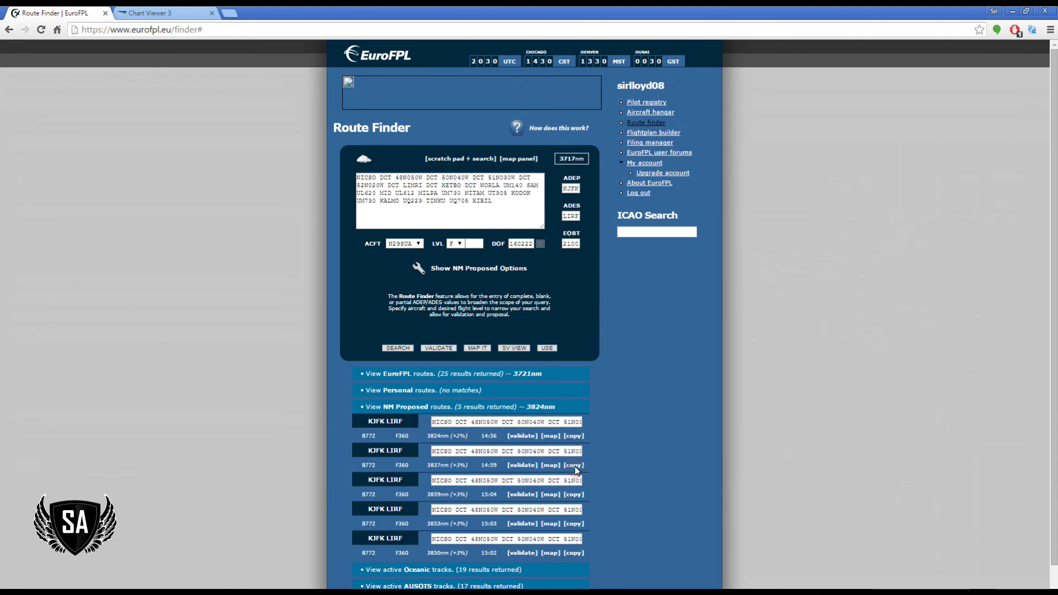
click(573, 495)
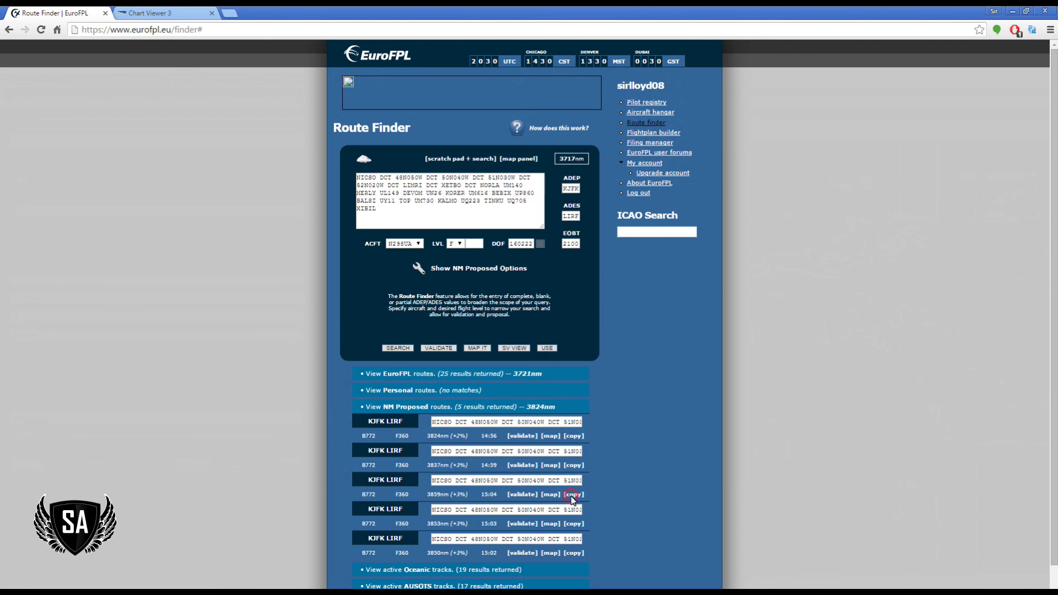
click(573, 524)
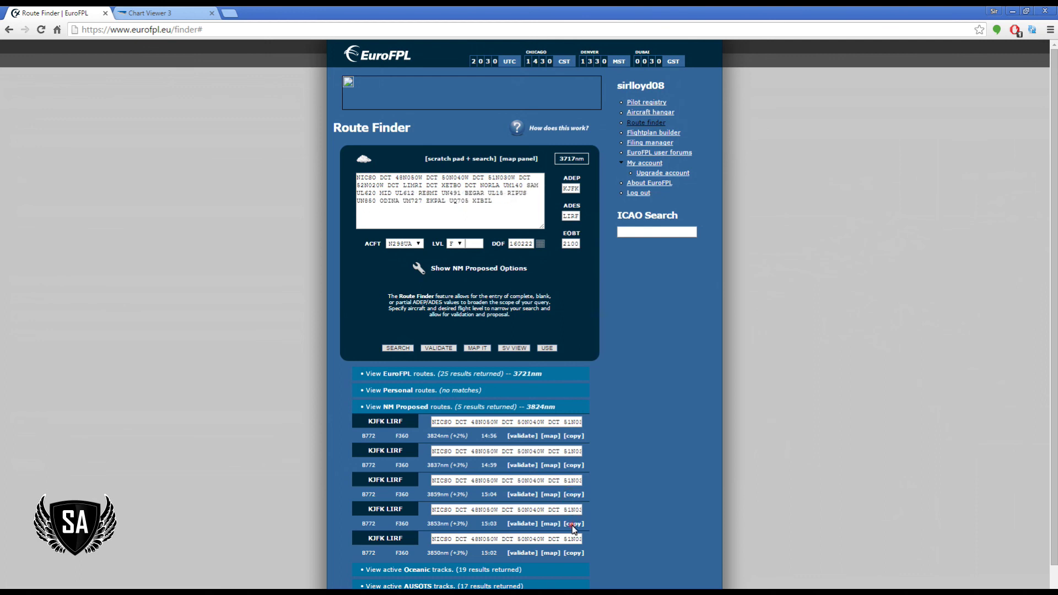
click(573, 554)
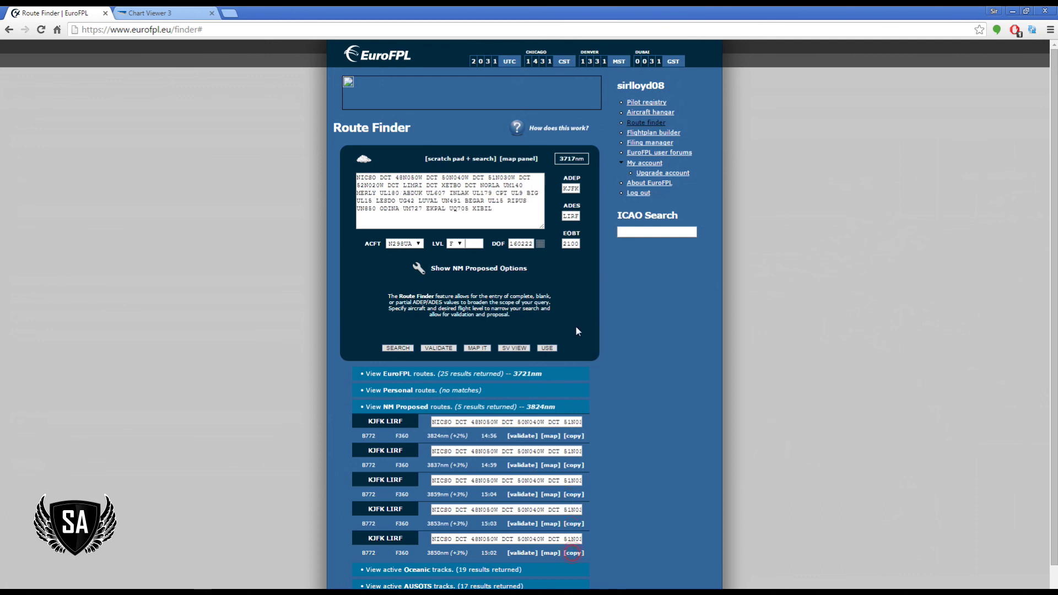
double_click(476, 210)
click(493, 210)
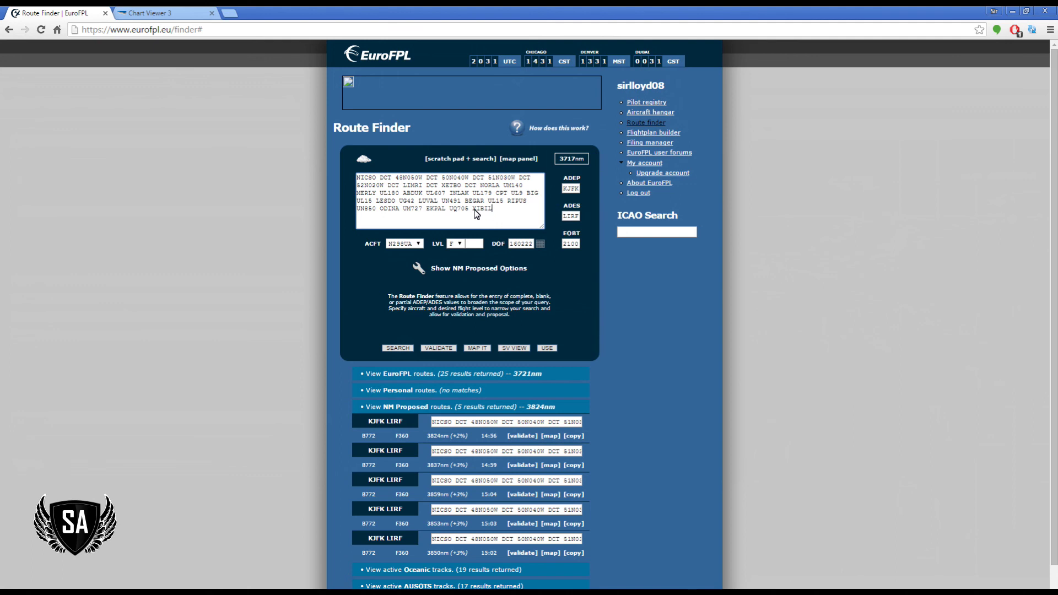
double_click(480, 210)
click(499, 211)
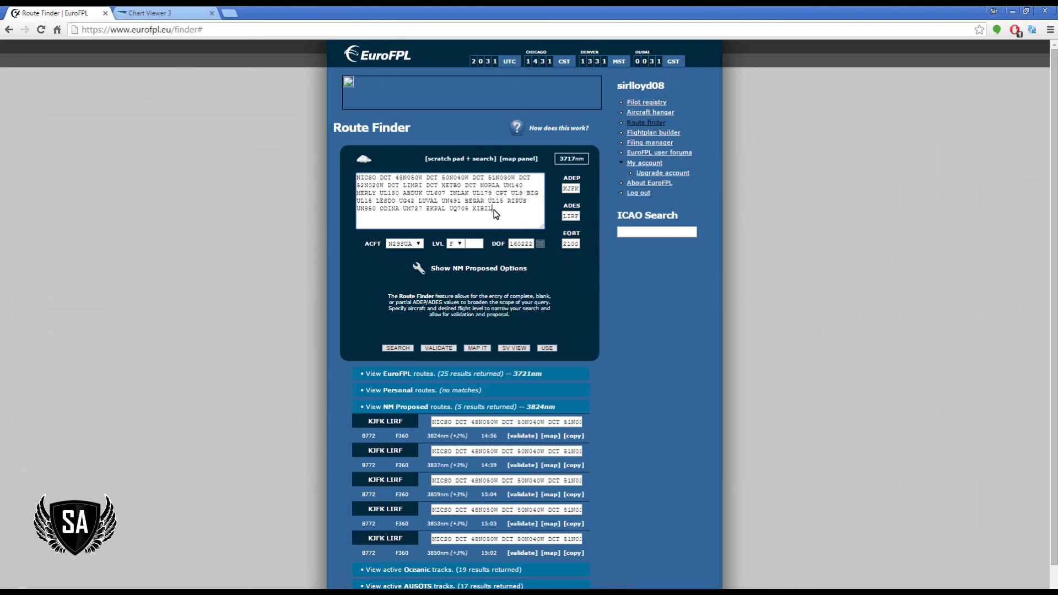